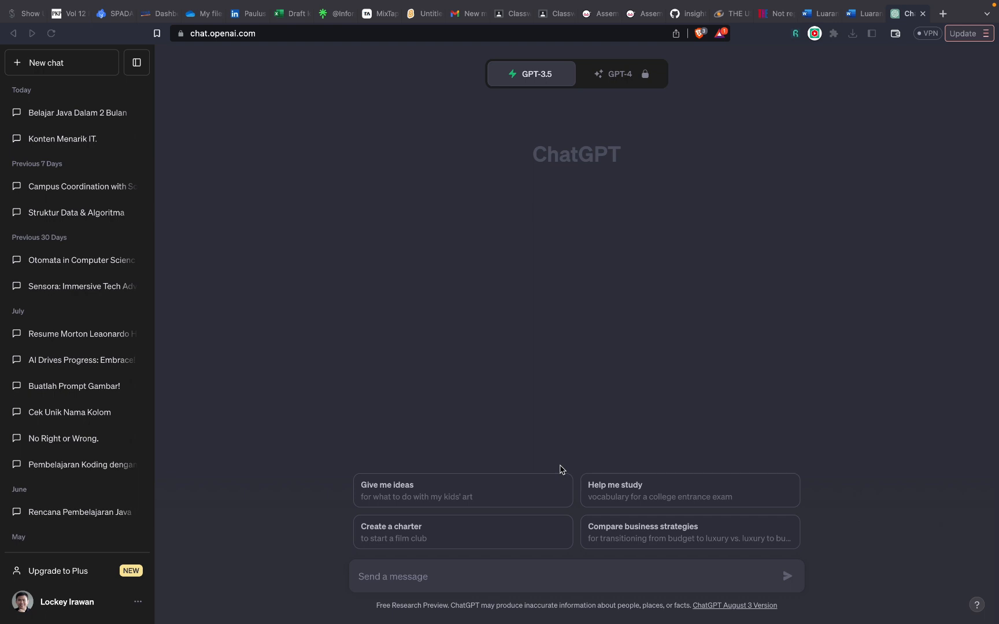
# Step: Ask ChatGPT the question "apa itu database ?" in a new chat
pyautogui.click(409, 585)
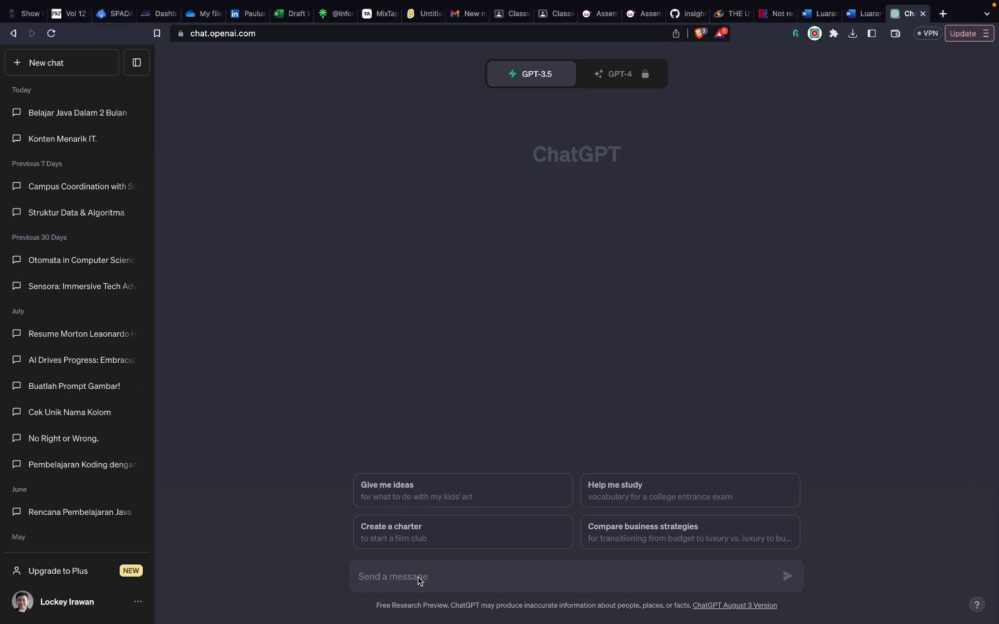
pyautogui.write('apa itu da')
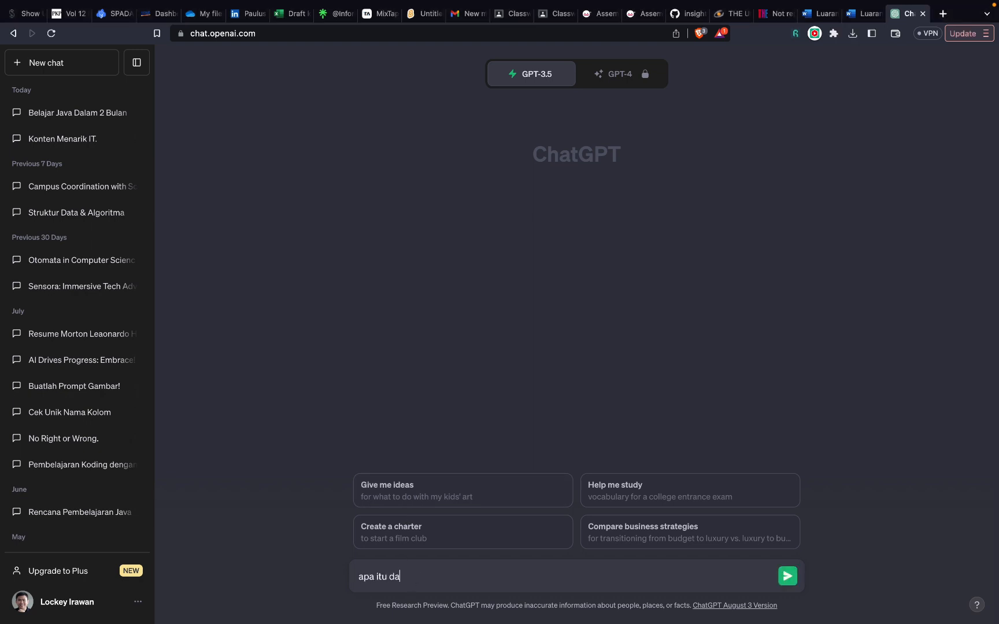
pyautogui.write('tabase')
pyautogui.write('?')
pyautogui.press('Return')
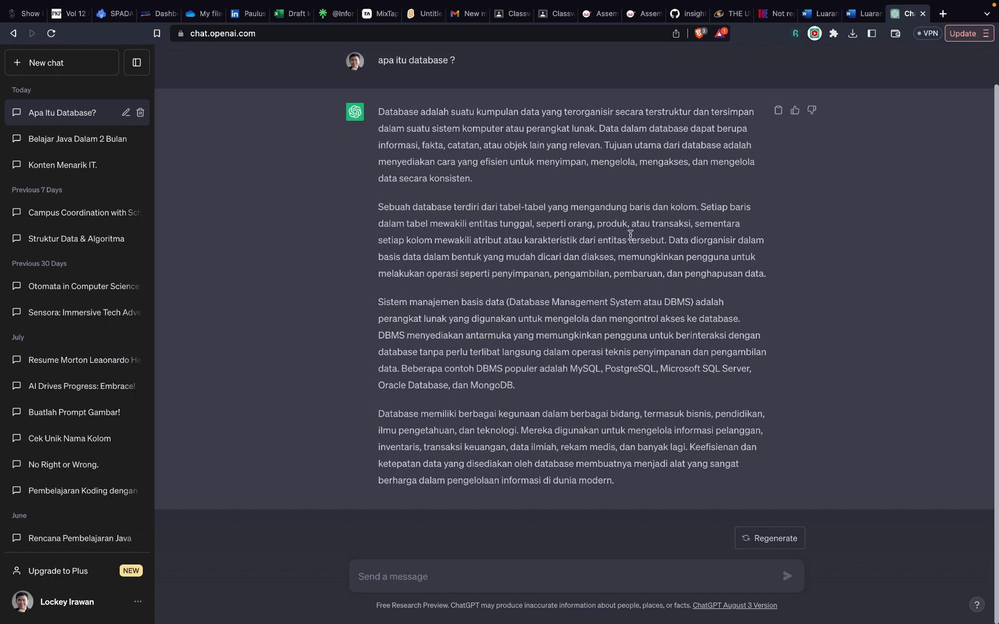
# Step: Start a follow-up message with "abaikan percakapan kita sebelumnya. Anda sekarang adalah seorang praktisi IT yang sudah sangat berpengalaman."
pyautogui.scroll(1, 595, 255)
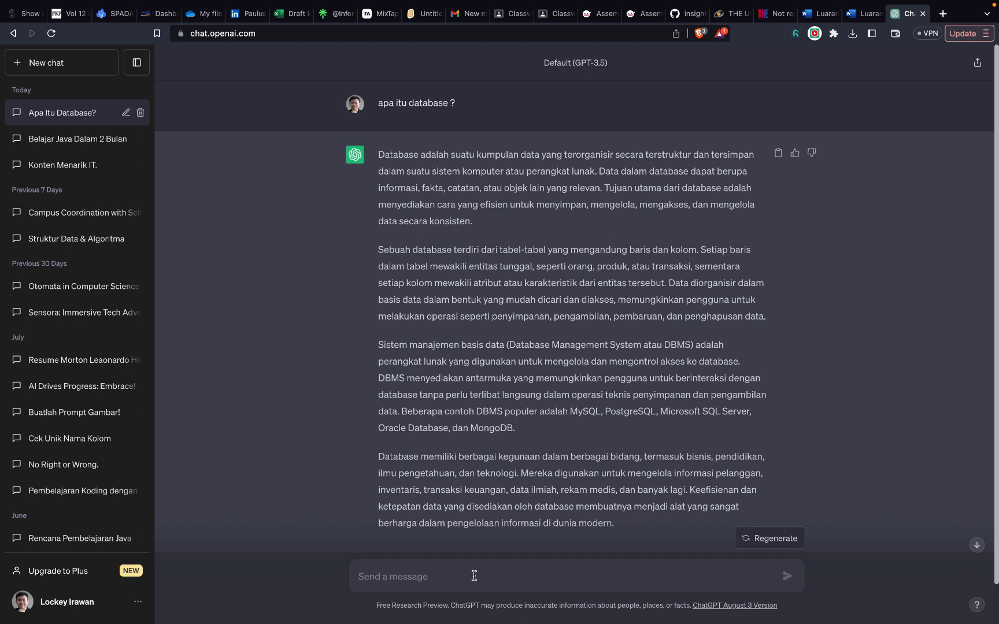
pyautogui.scroll(-1, 482, 534)
pyautogui.click(402, 578)
pyautogui.write('abaikan percakapan kita sebelumnya.')
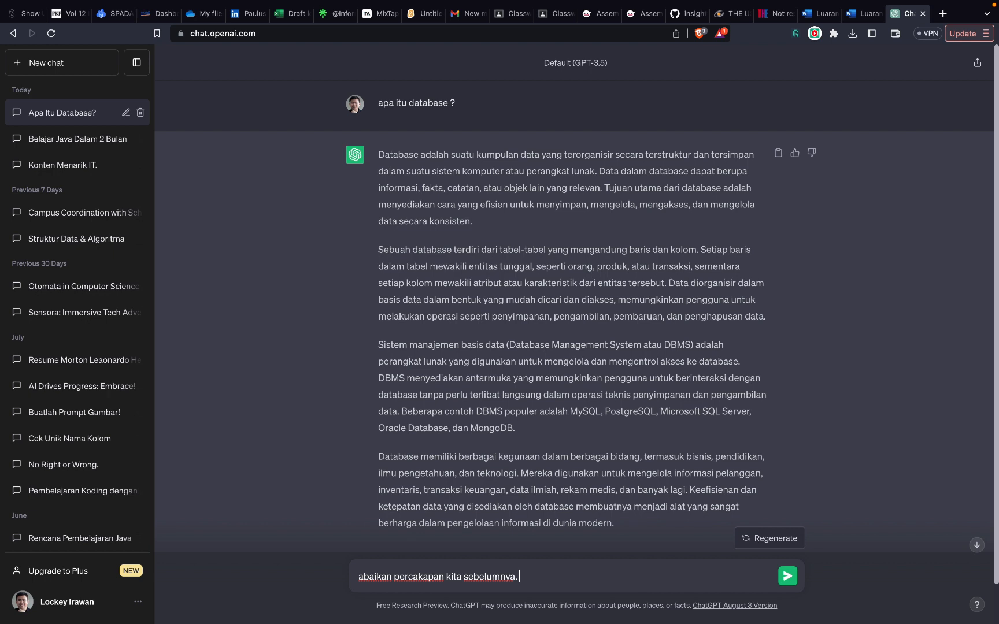
pyautogui.write('Anda sekarang adalah seorang ')
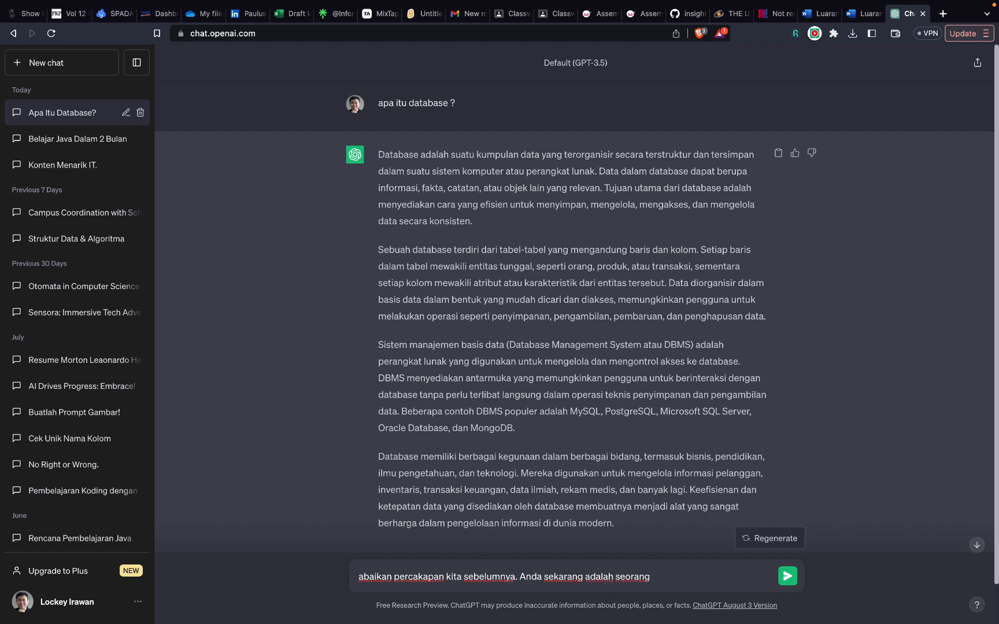
pyautogui.write('penasihat akademi')
pyautogui.press('BackSpace')
pyautogui.press('BackSpace')
pyautogui.press('BackSpace')
pyautogui.press('BackSpace')
pyautogui.press('BackSpace')
pyautogui.press('BackSpace')
pyautogui.press('BackSpace')
pyautogui.press('BackSpace')
pyautogui.press('BackSpace')
pyautogui.press('BackSpace')
pyautogui.press('BackSpace')
pyautogui.press('BackSpace')
pyautogui.press('BackSpace')
pyautogui.press('BackSpace')
pyautogui.press('BackSpace')
pyautogui.press('BackSpace')
pyautogui.write('raktisi IT yang sudan')
pyautogui.press('BackSpace')
pyautogui.write('h sangat b')
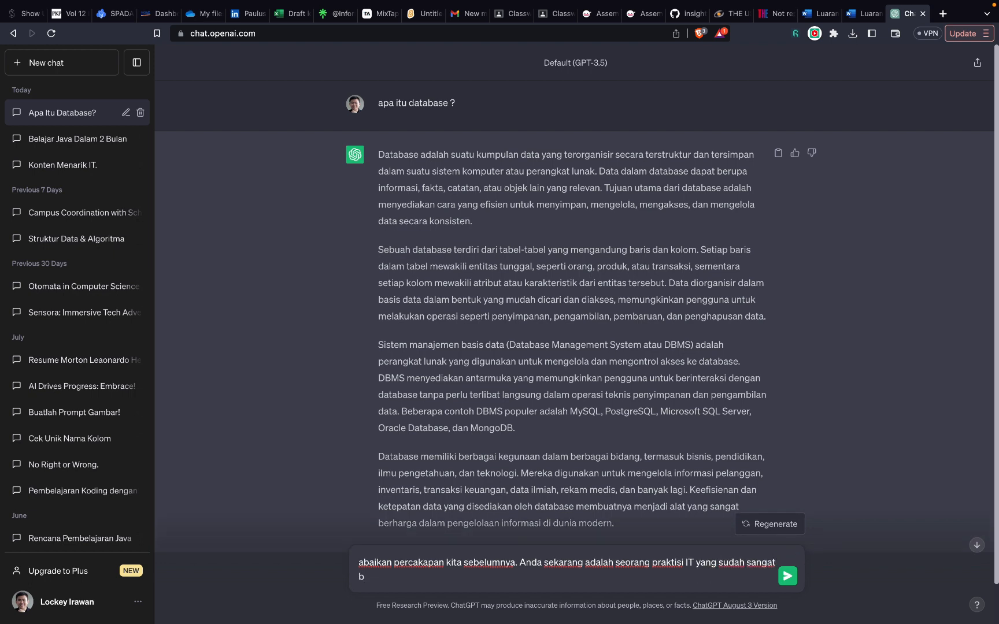
pyautogui.write('erpengalaman.')
# Step: Add the task "Tugas Anda adalah membantu saya untuk mencari 5 topik terkini yang relevan dengan kecerdasan buatan." to the unsent message
pyautogui.write('Tugas')
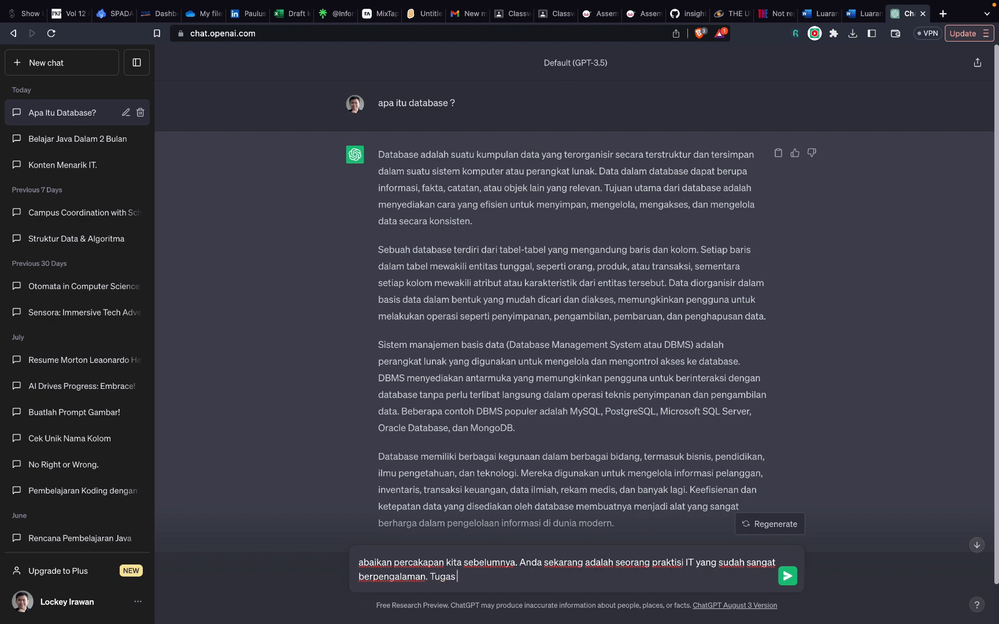
pyautogui.write(' Anda adalah membantu saya untuk')
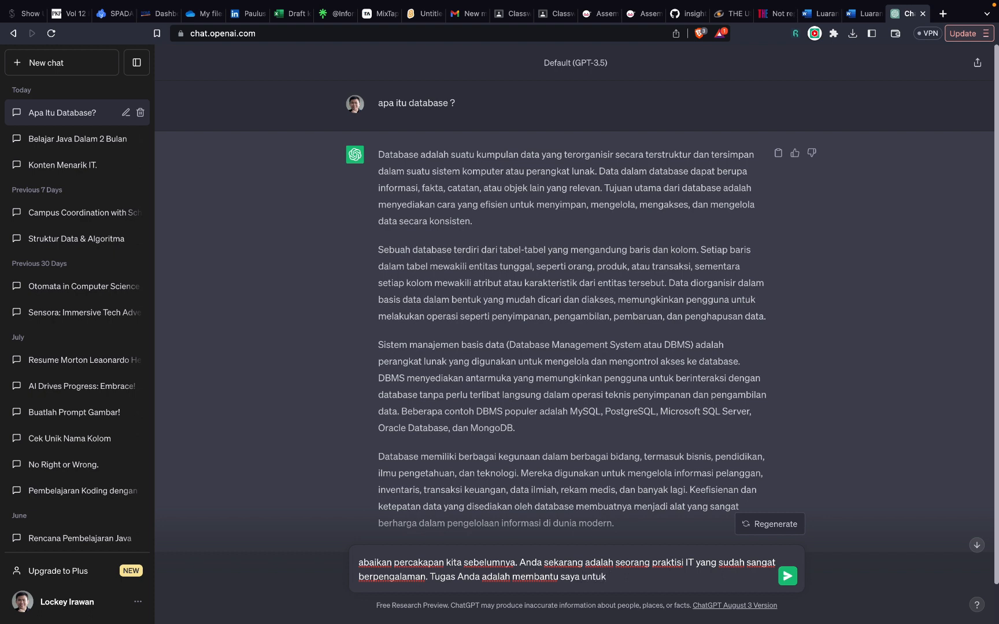
pyautogui.write(' mencari 5 topik terkini yang')
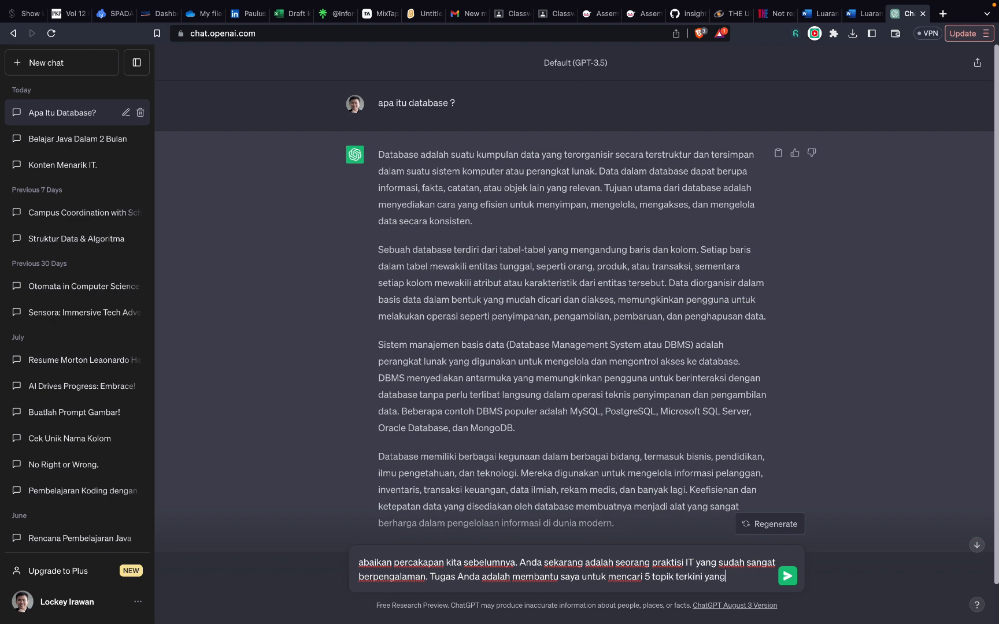
pyautogui.write(' relecan dengan ')
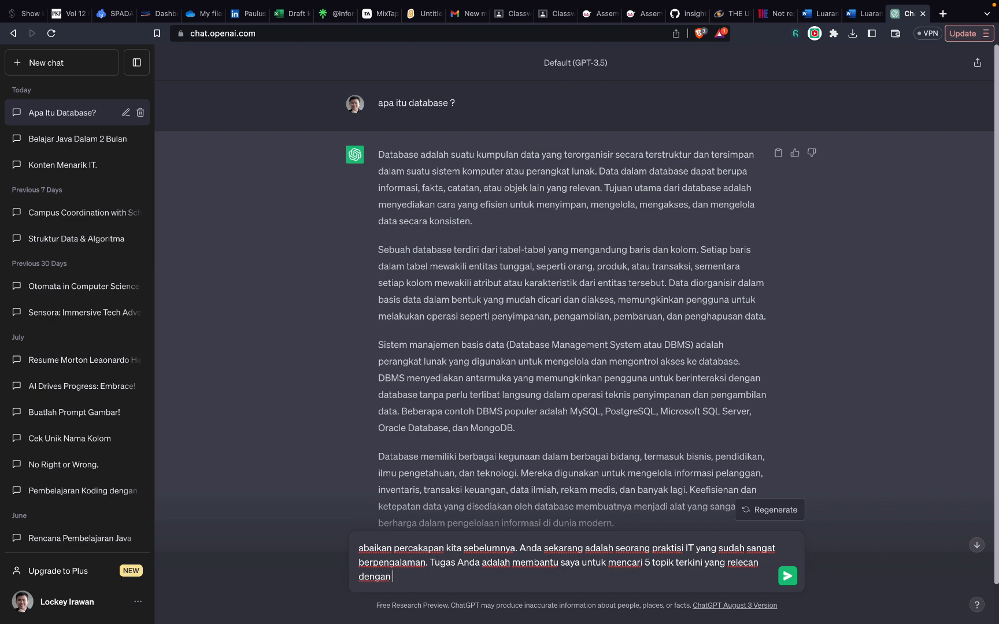
pyautogui.write('kecerdasan buatan.')
pyautogui.click(757, 562)
pyautogui.press('BackSpace')
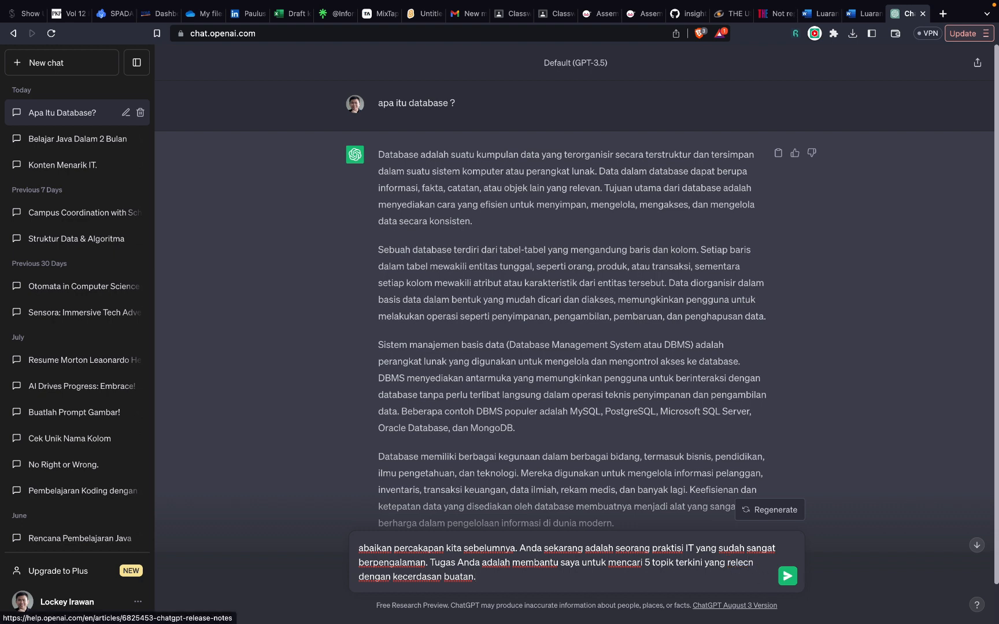
pyautogui.write('v')
pyautogui.press('BackSpace')
pyautogui.press('BackSpace')
pyautogui.write('va')
pyautogui.press('Down')
# Step: Finish the message with "tuliskan topik-topik tersebut secara urut berdasarkan data terkini." and send it
pyautogui.write('tulisakan')
pyautogui.press('BackSpace')
pyautogui.press('BackSpace')
pyautogui.press('BackSpace')
pyautogui.press('BackSpace')
pyautogui.write('kan topik-topik tersebut')
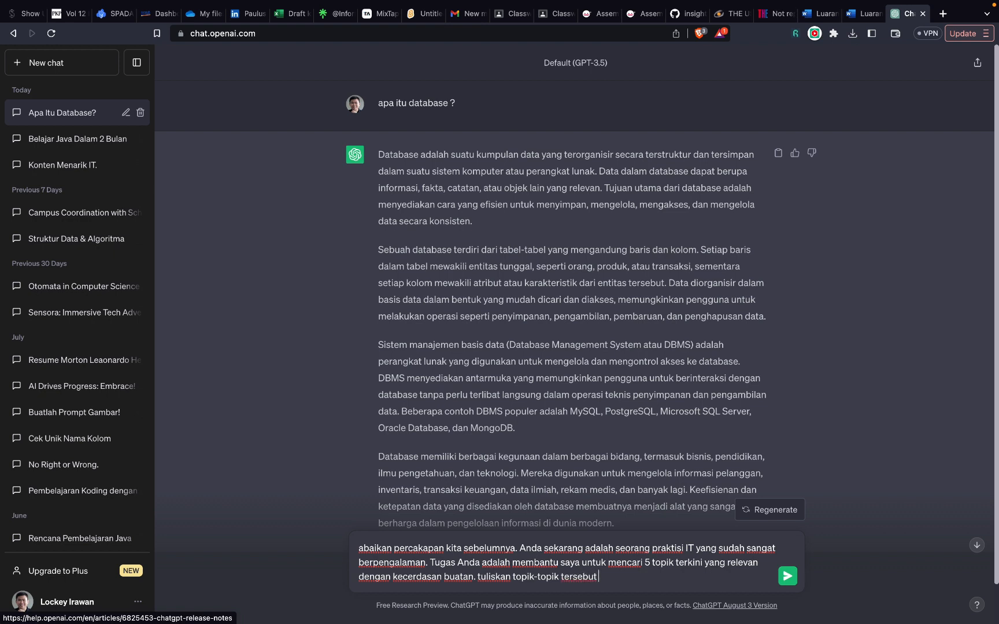
pyautogui.write(' secara urut berdasarkan')
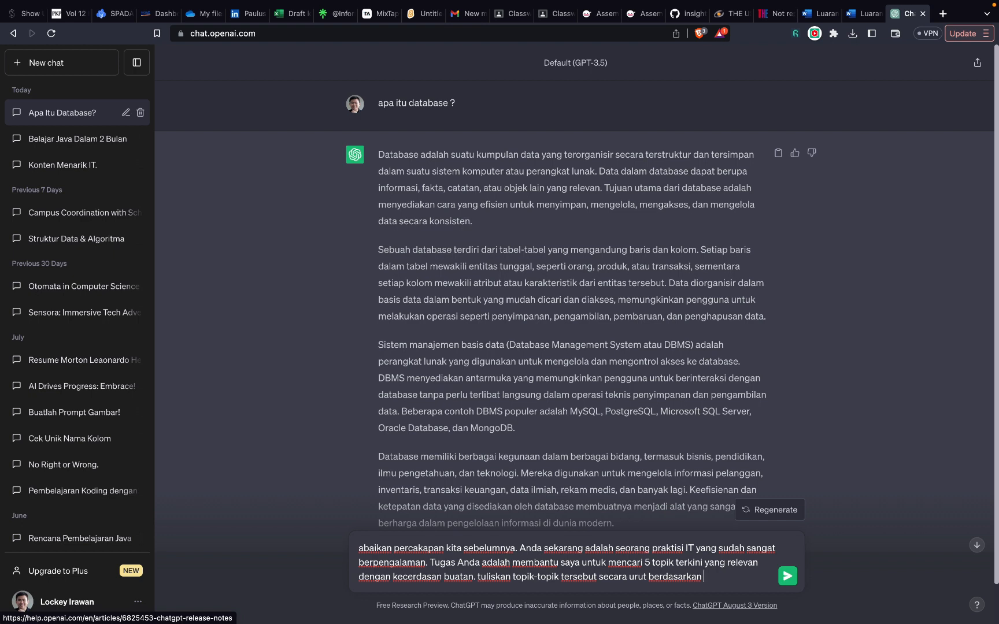
pyautogui.write('data terkini.')
pyautogui.press('Return')
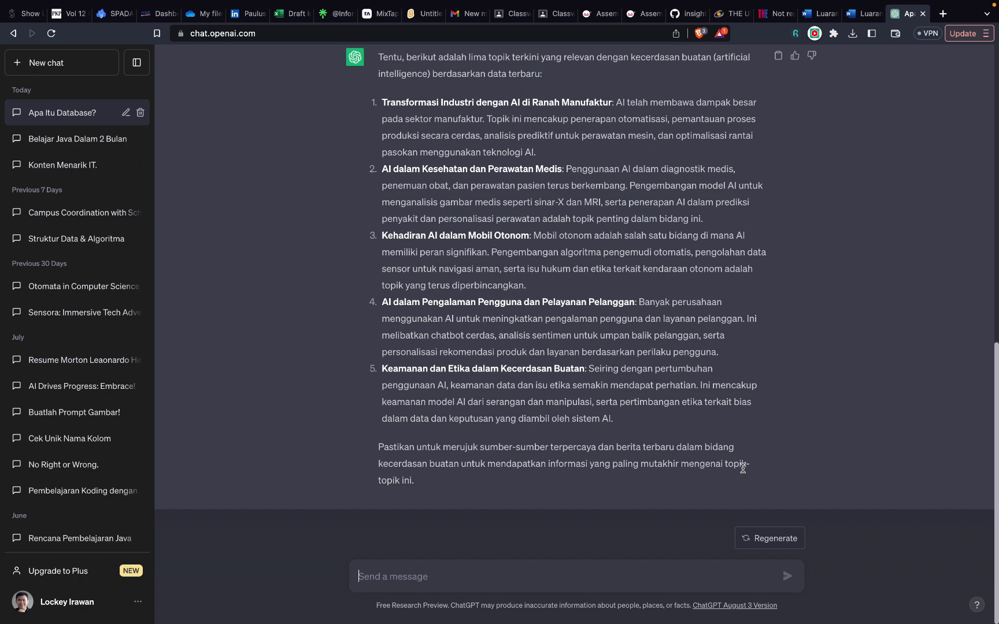
# Step: Copy the first topic title, "Transformasi Industri dengan AI di Ranah Manufaktur", from the answer
pyautogui.scroll(1, 743, 470)
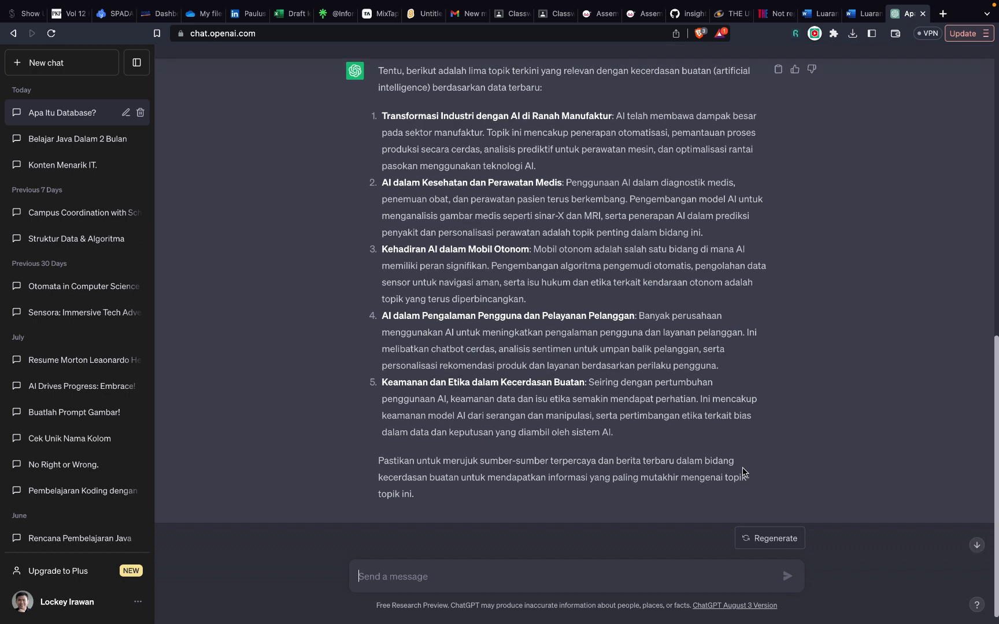
pyautogui.scroll(3, 743, 471)
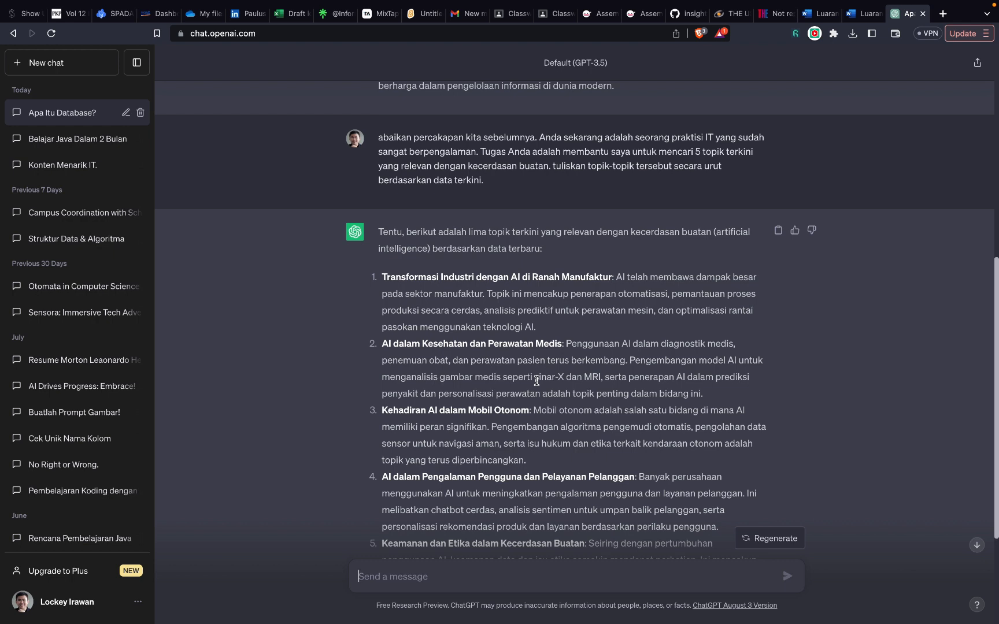
pyautogui.scroll(-3, 498, 424)
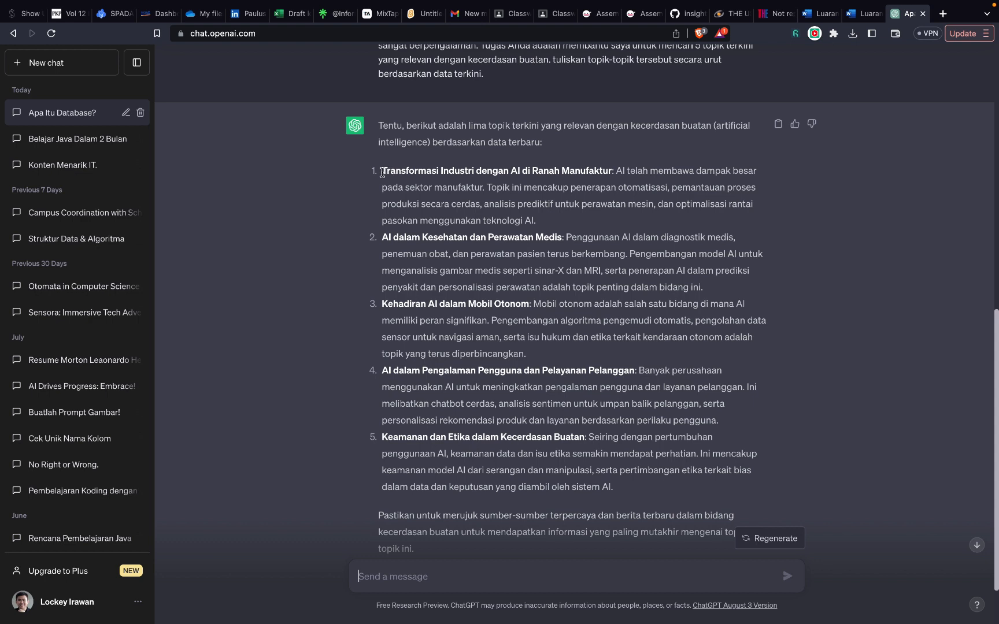
pyautogui.moveTo(381, 171); pyautogui.dragTo(611, 178)
pyautogui.hotkey('ctrl', 'c')
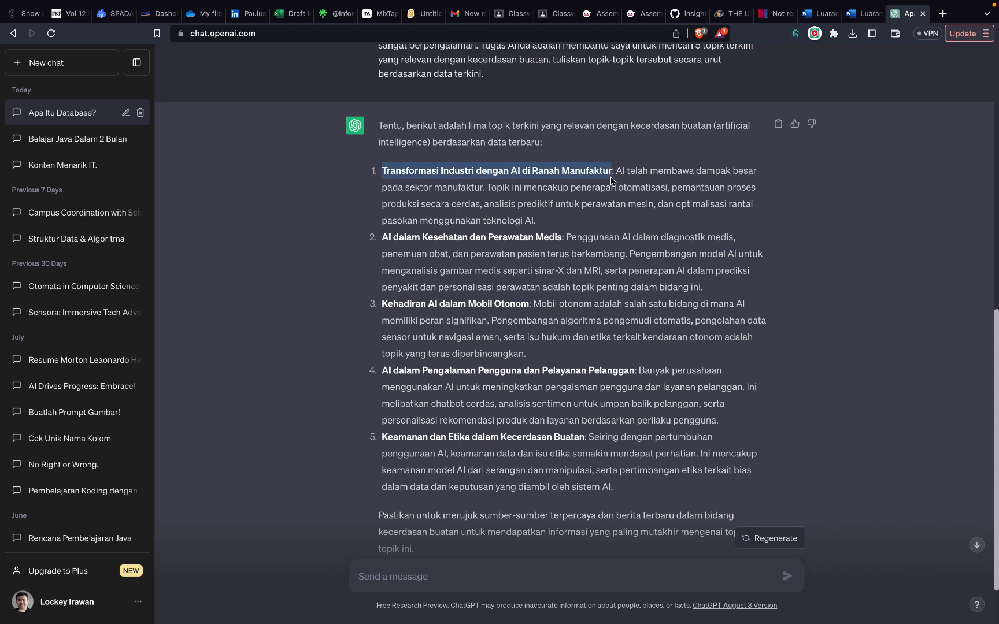
# Step: Send the prompt "berikan saya 5 teknologi yang sudah diimplementasikan pada ranah ini 'Transformasi Industri dengan AI di Ranah Manufaktur'", pasting the copied title inside double quotes
pyautogui.scroll(-2, 475, 518)
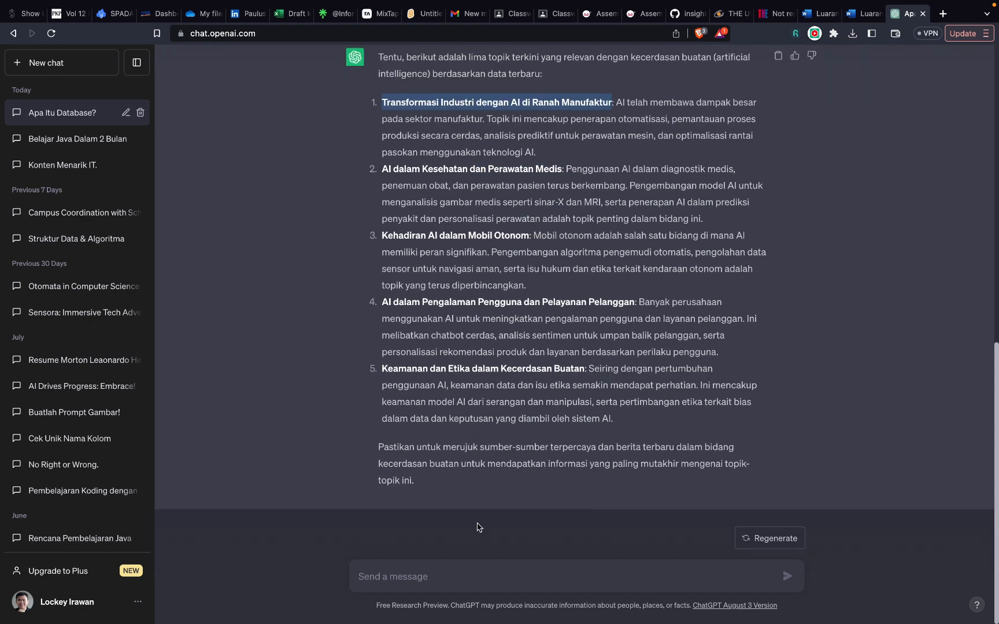
pyautogui.click(452, 578)
pyautogui.write('bei')
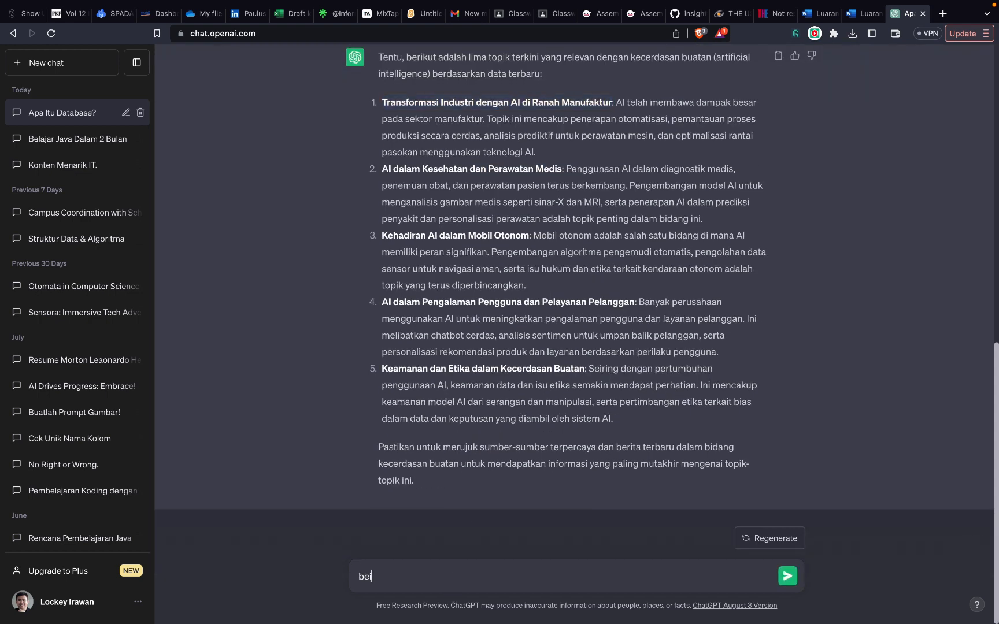
pyautogui.press('BackSpace')
pyautogui.write('erikan saya')
pyautogui.click(359, 577)
pyautogui.press('BackSpace')
pyautogui.click(412, 576)
pyautogui.write('5 teknologi yang ')
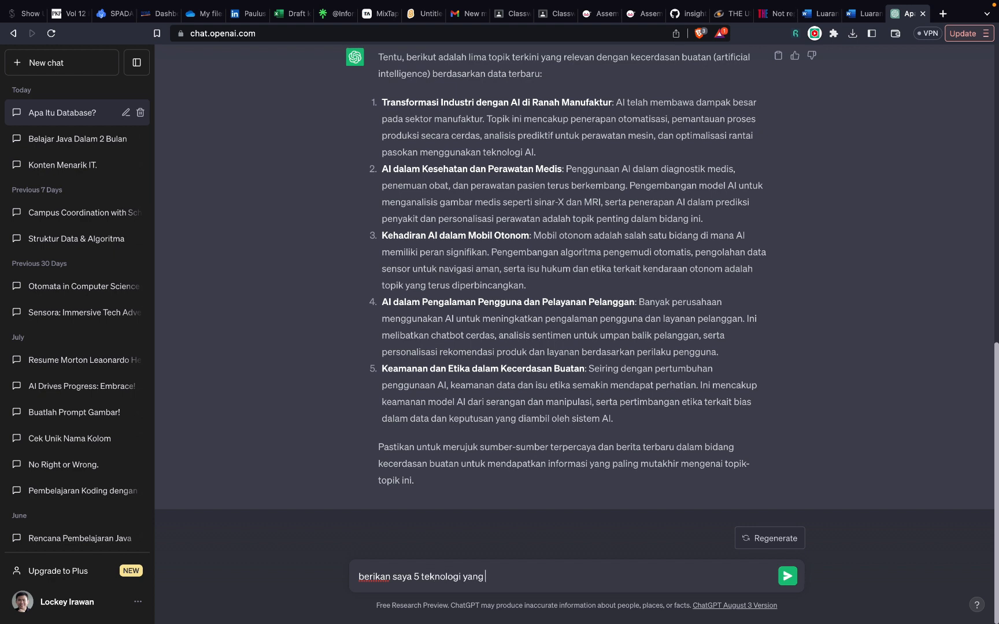
pyautogui.write('sudah diimplementasikan ')
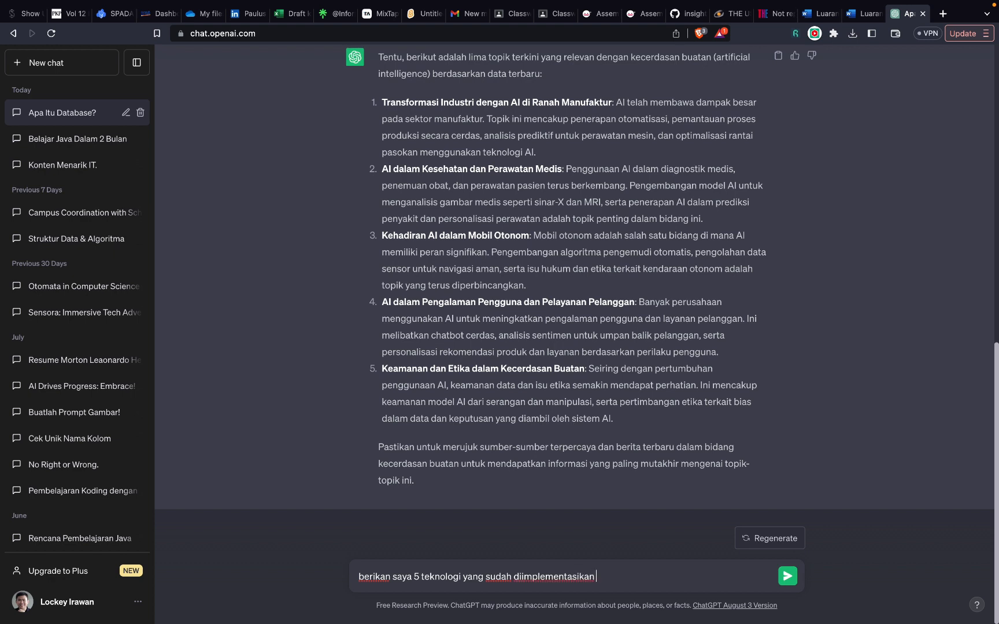
pyautogui.write('pada ranah ini ""')
pyautogui.hotkey('ctrl', 'v')
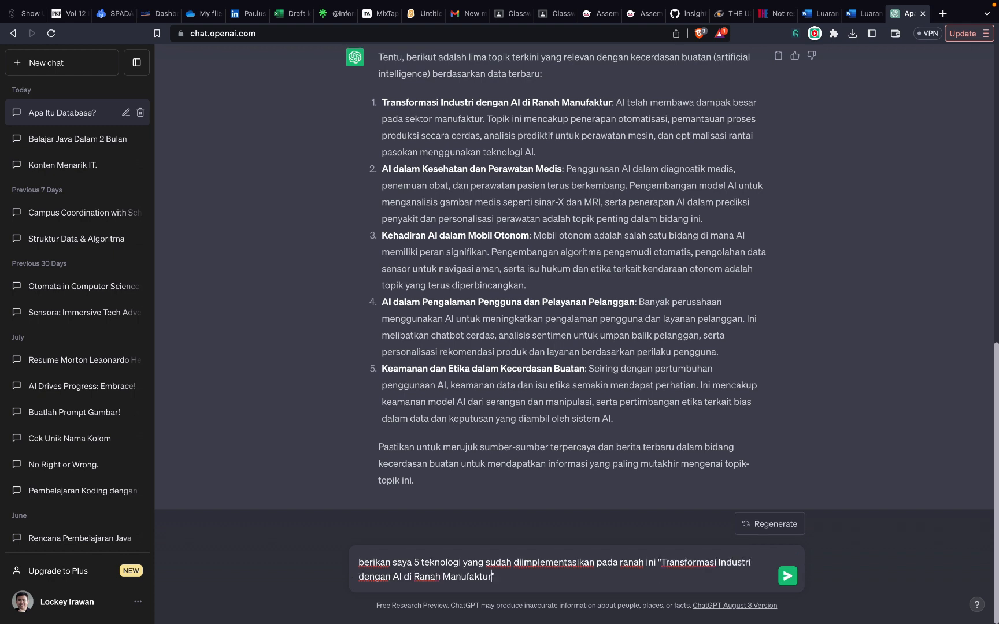
pyautogui.press('Return')
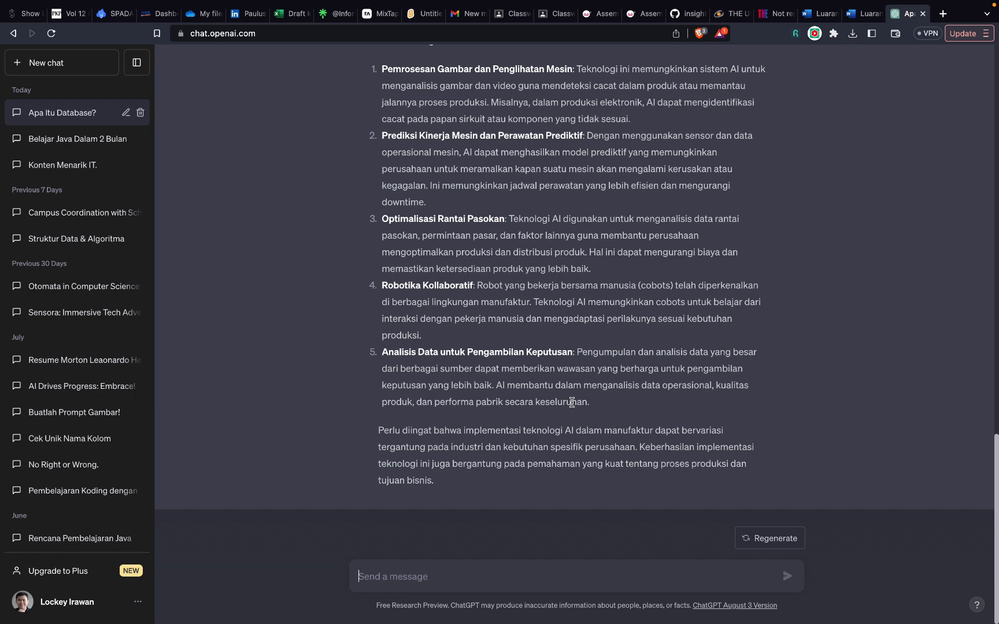
# Step: Request related journals by sending "Berikan saya 5 jurnal yang juga membahas tentang topik sebelumnya."
pyautogui.scroll(3, 515, 398)
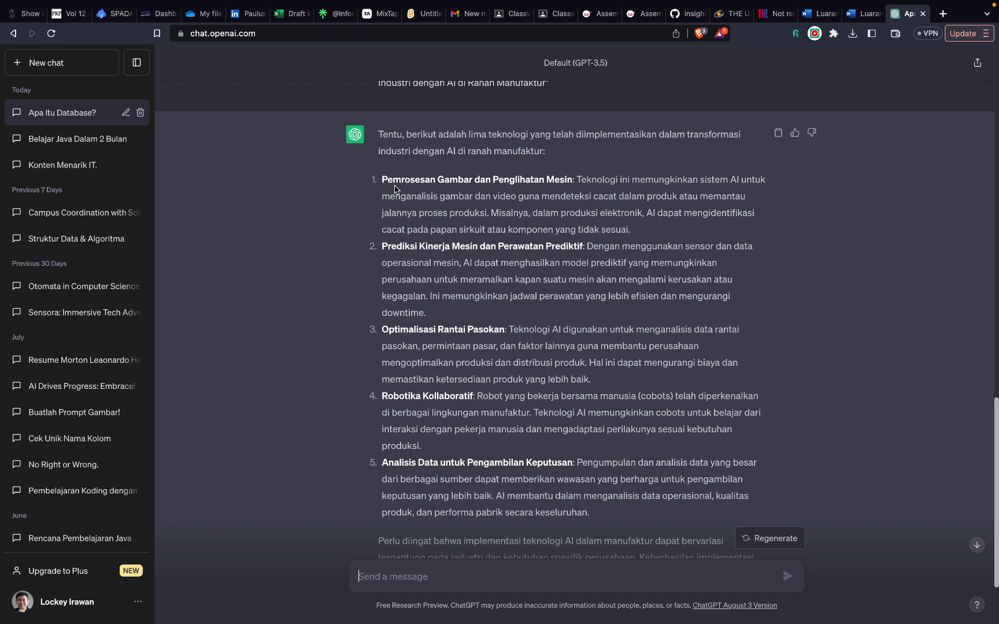
pyautogui.scroll(-3, 524, 278)
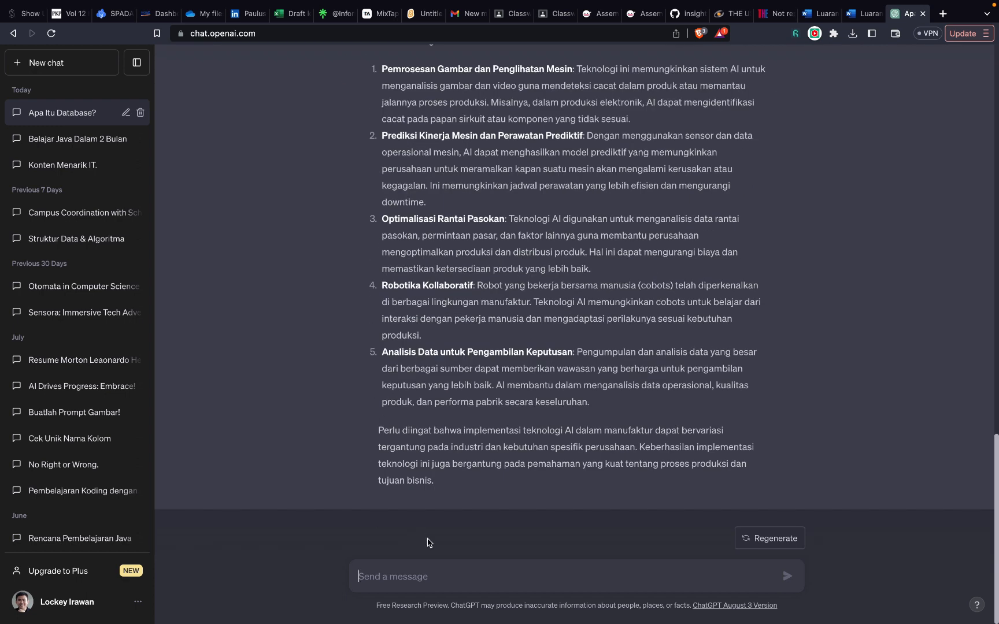
pyautogui.click(449, 575)
pyautogui.write('Buatka')
pyautogui.press('BackSpace')
pyautogui.press('BackSpace')
pyautogui.press('BackSpace')
pyautogui.press('BackSpace')
pyautogui.press('BackSpace')
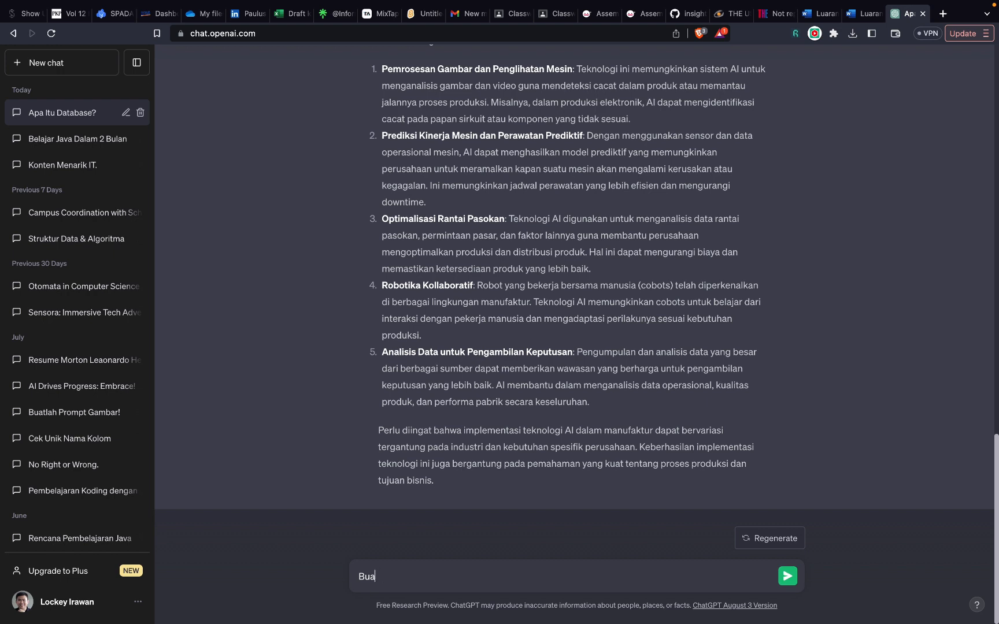
pyautogui.write('erikan saya 5 jurnal yang jug')
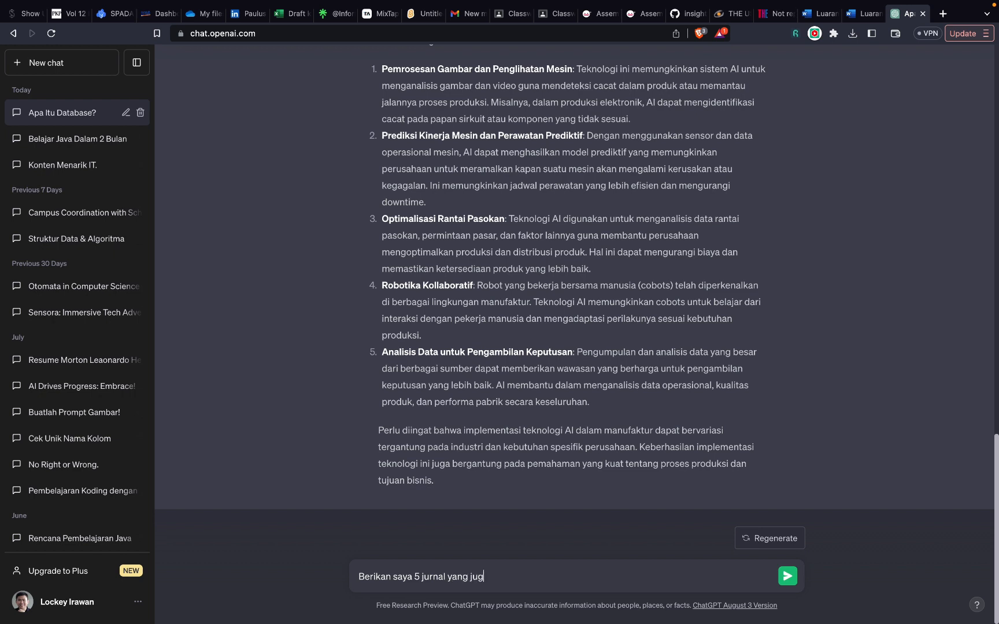
pyautogui.write('a membahas tentang topik ')
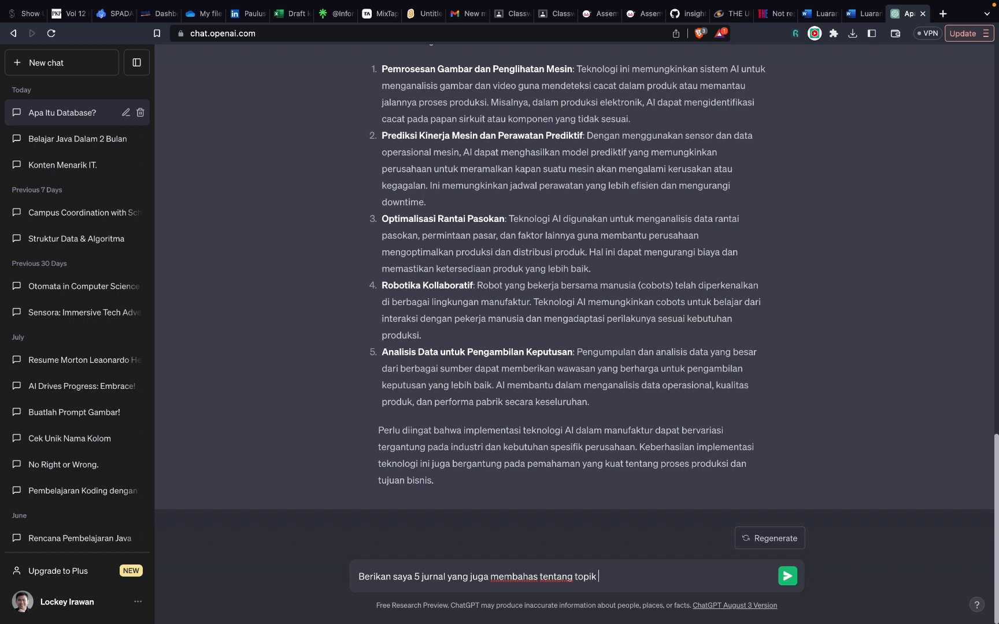
pyautogui.write('sebelumnya.')
pyautogui.press('Return')
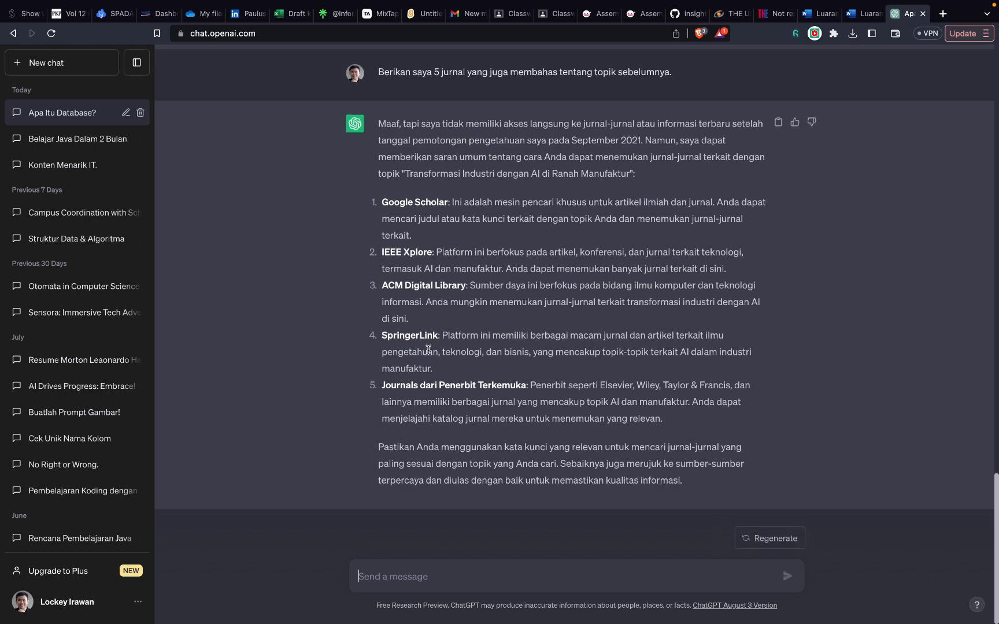
# Step: Review the conversation from its first question to the latest answer and highlight Google Scholar among the suggested journal sources
pyautogui.scroll(20, 428, 350)
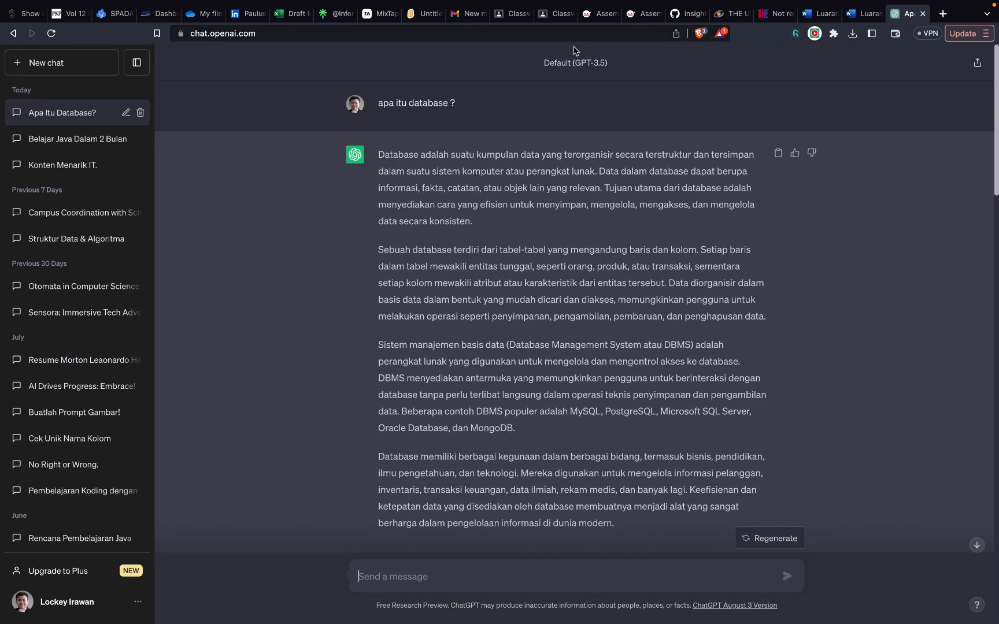
pyautogui.scroll(-8, 581, 249)
pyautogui.scroll(-20, 581, 248)
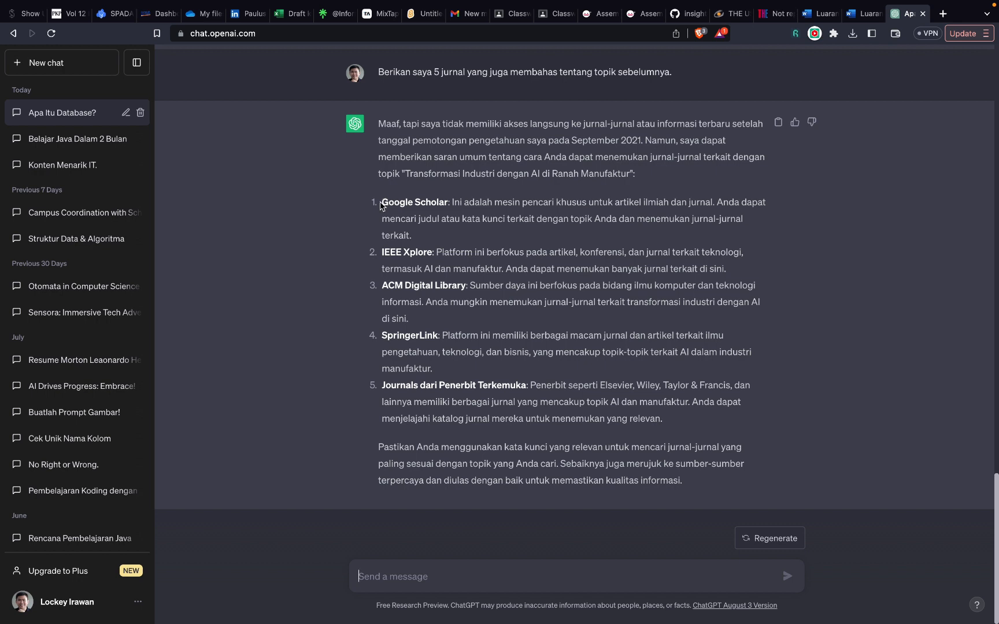
pyautogui.moveTo(382, 202); pyautogui.dragTo(447, 206)
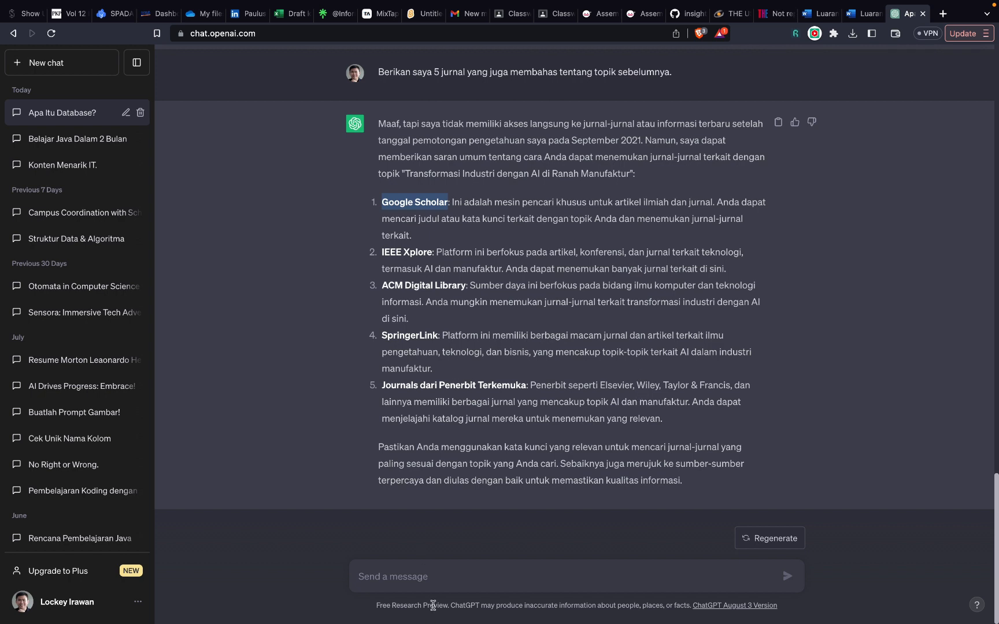
pyautogui.click(429, 576)
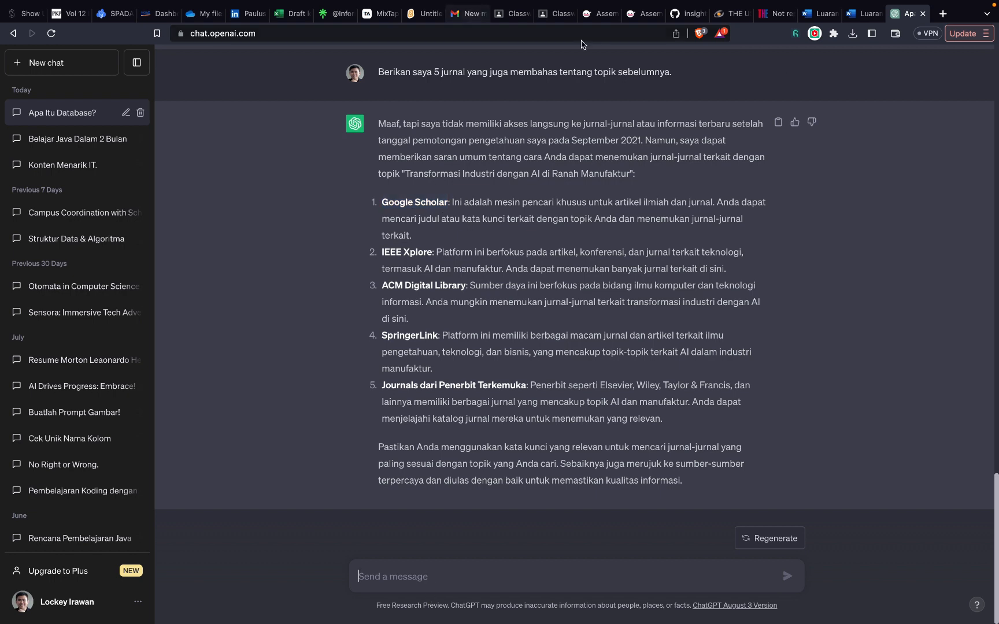
# Step: Edit the journal request to read "Berikan saya 5 jurnal yang juga membahas tentang topik sebelumnya di tahun 2020 - januari 2021." and resubmit it
pyautogui.moveTo(673, 72); pyautogui.dragTo(379, 76)
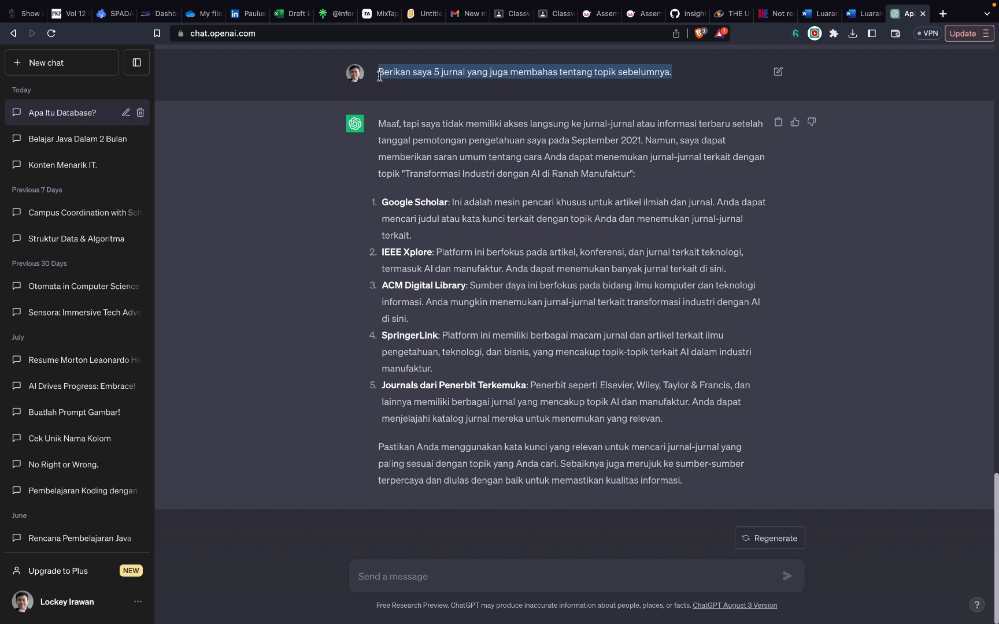
pyautogui.click(778, 72)
pyautogui.scroll(3, 635, 116)
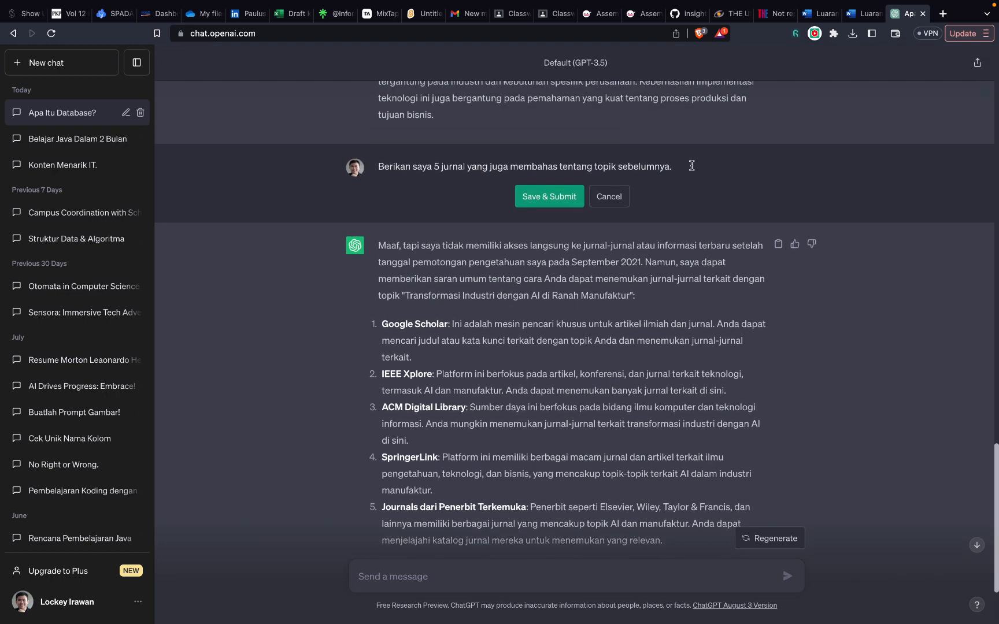
pyautogui.click(673, 168)
pyautogui.press('BackSpace')
pyautogui.write('da')
pyautogui.write(' tahun 2020')
pyautogui.write(' - januari 2023')
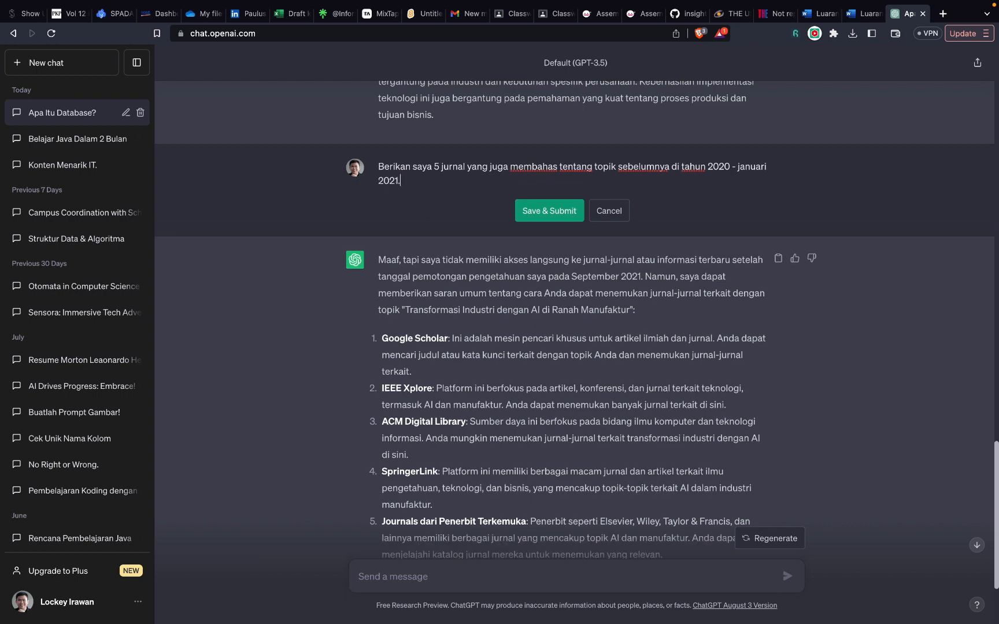
pyautogui.write('.')
pyautogui.press('Return')
pyautogui.press('BackSpace')
pyautogui.click(538, 215)
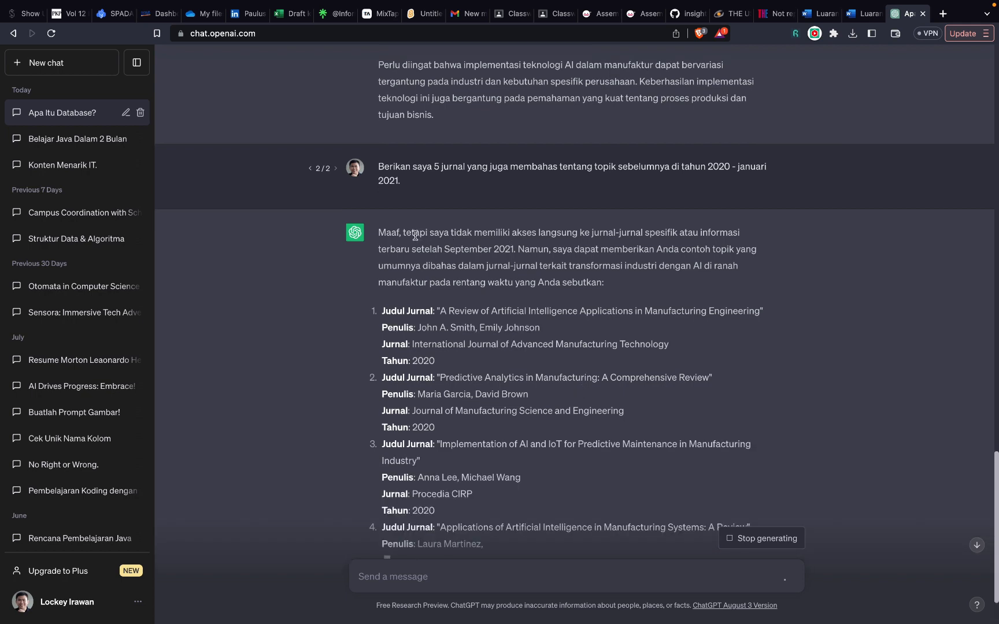
# Step: Highlight the answer's opening disclaimer and the first journal title, "A Review of Artificial Intelligence Applications in Manufacturing Engineering", while reading through the journal list
pyautogui.moveTo(415, 235); pyautogui.dragTo(610, 231)
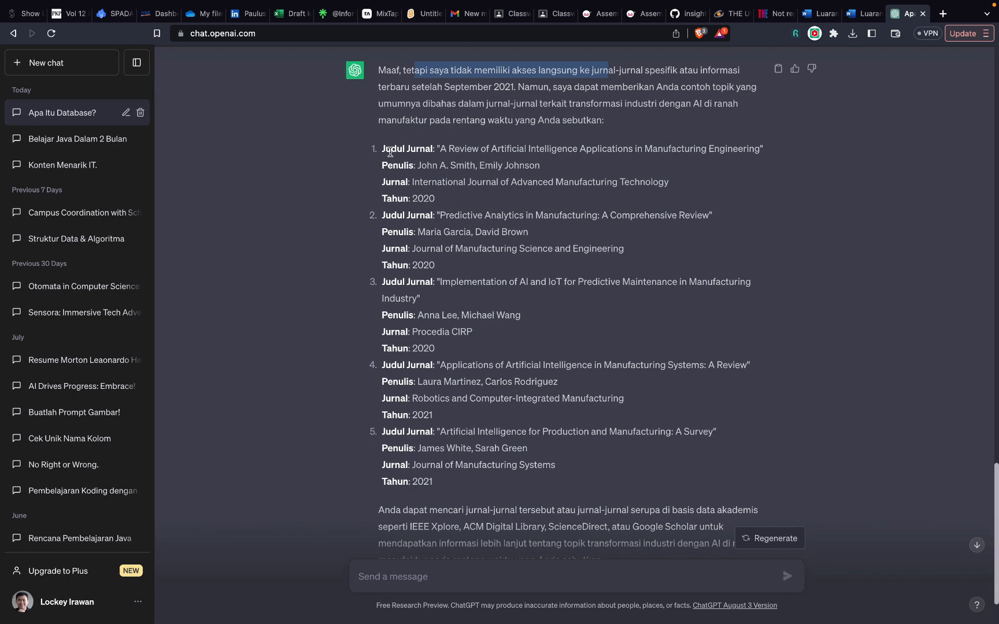
pyautogui.moveTo(383, 148); pyautogui.dragTo(767, 152)
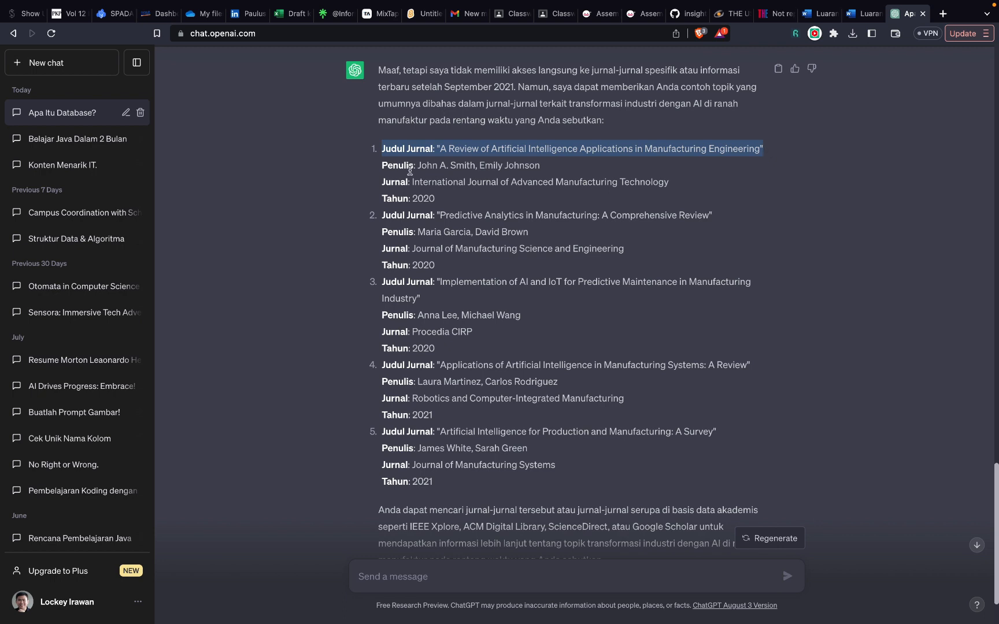
pyautogui.click(441, 171)
pyautogui.moveTo(438, 149); pyautogui.dragTo(761, 149)
pyautogui.moveTo(759, 149); pyautogui.dragTo(443, 151)
pyautogui.scroll(-2, 424, 385)
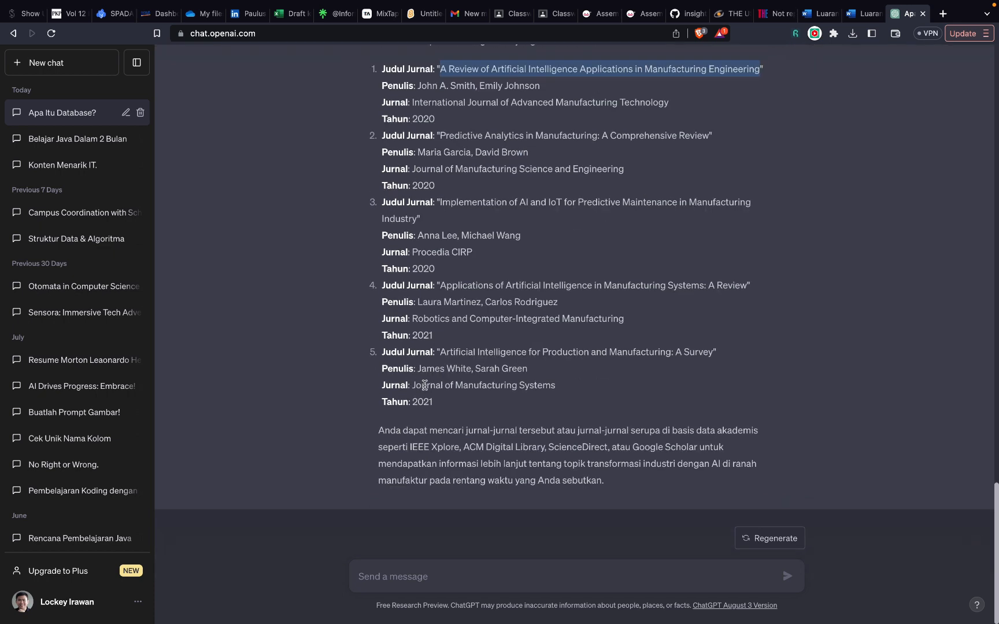
# Step: Draft the message "buatkan saya struktur karya ilmiah yang dibagi ke dalam 5 bagian mulai dari latar belakang hingga solusi yang bisa diguanakan."
pyautogui.click(465, 574)
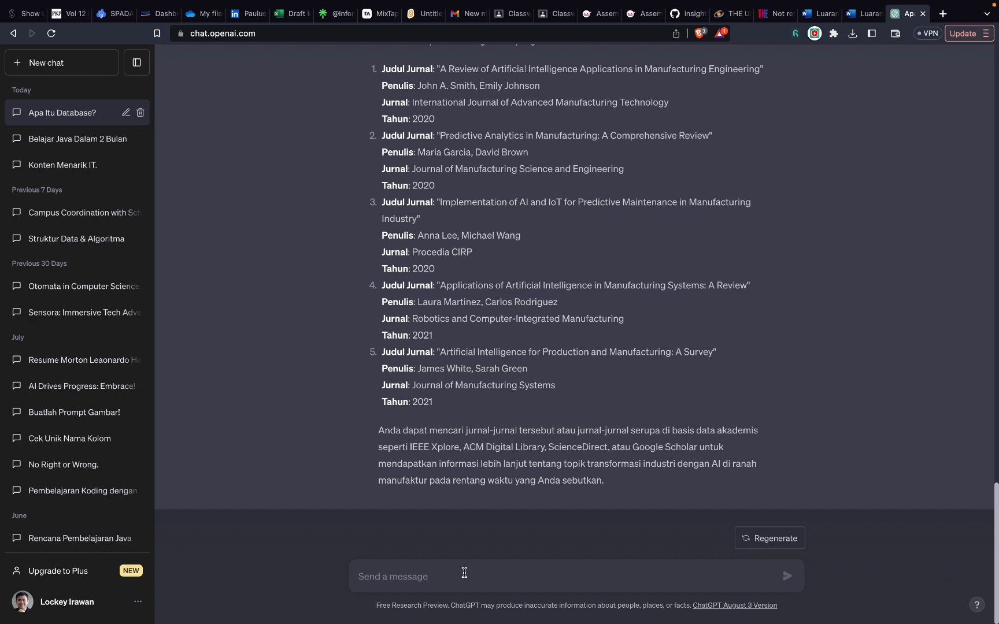
pyautogui.write('buatkan')
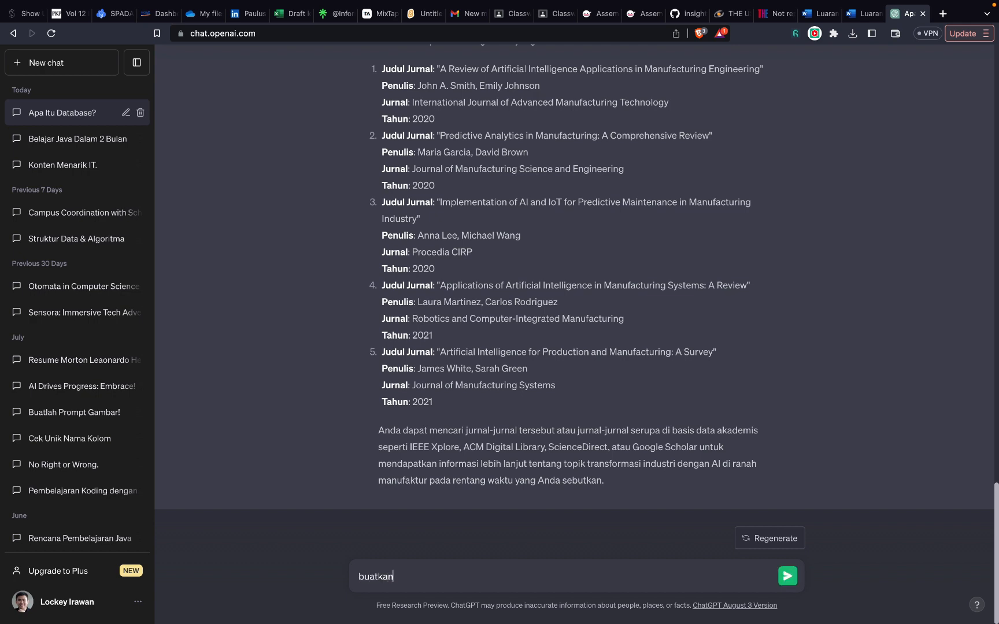
pyautogui.write(' saya struktur karya il')
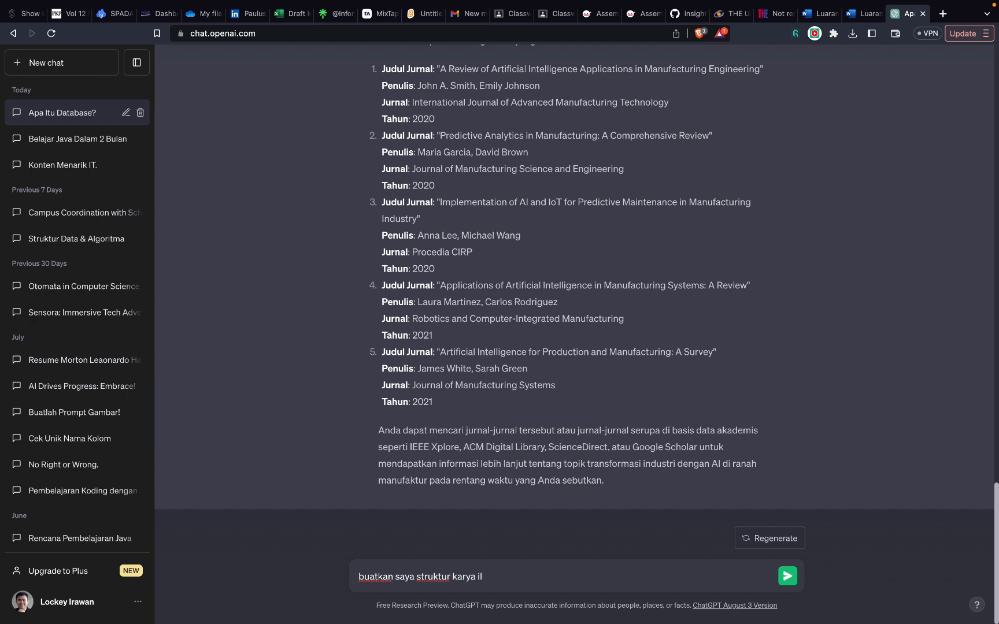
pyautogui.write('miah yang dibagi ke dalam')
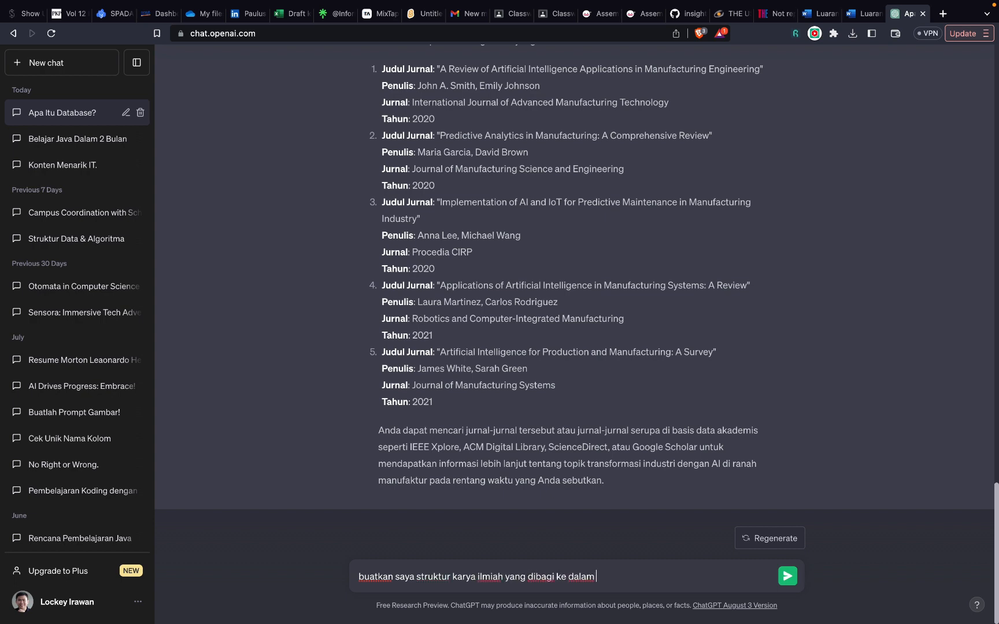
pyautogui.write(' 5 bagian mulai dari latar')
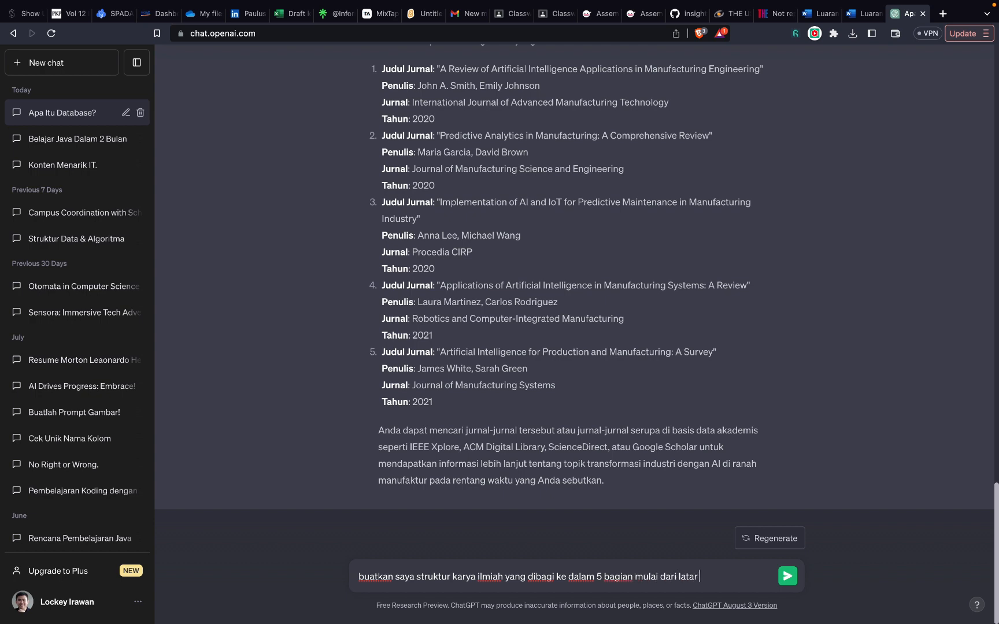
pyautogui.write(' belakang hingga solusi')
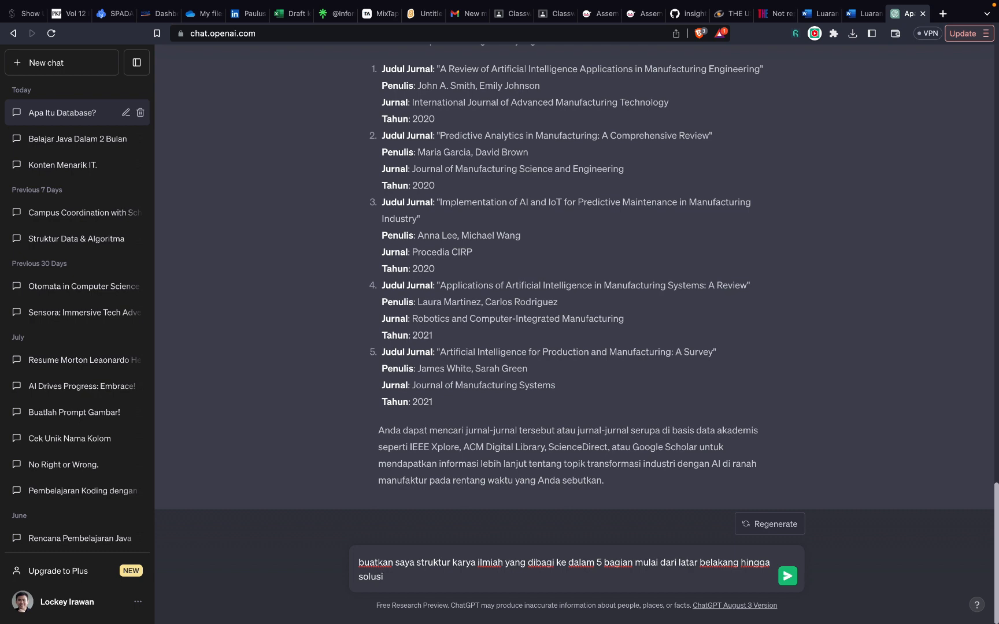
pyautogui.write(' yang bisa diguanakan.')
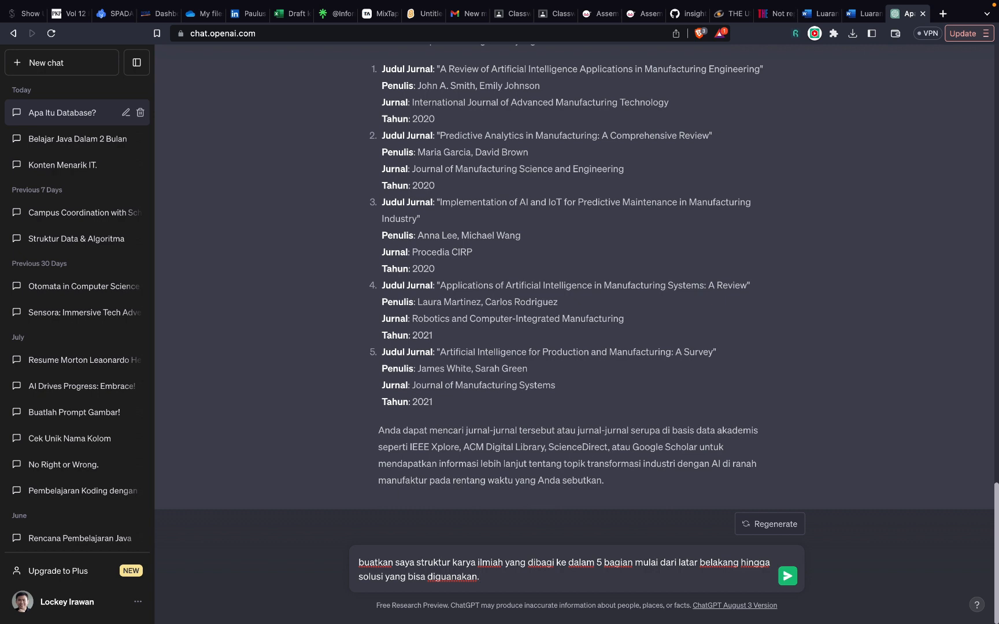
# Step: Insert "untuk membahas topik sebelumnya" after "karya ilmiah" in the drafted message and send it
pyautogui.press('Right')
pyautogui.press('Right')
pyautogui.press('Right')
pyautogui.write('untuk memha')
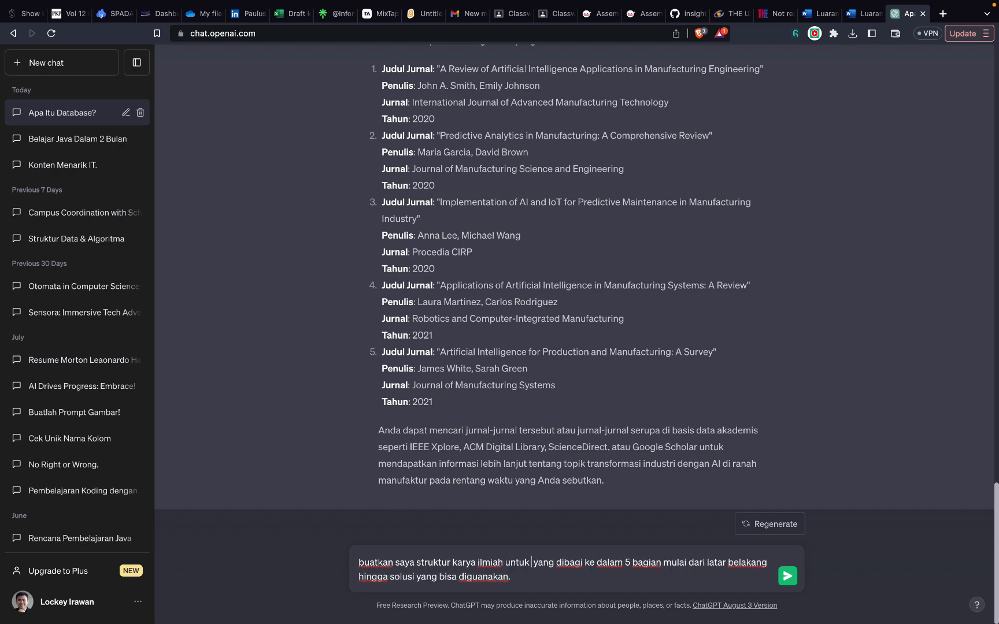
pyautogui.write('has to')
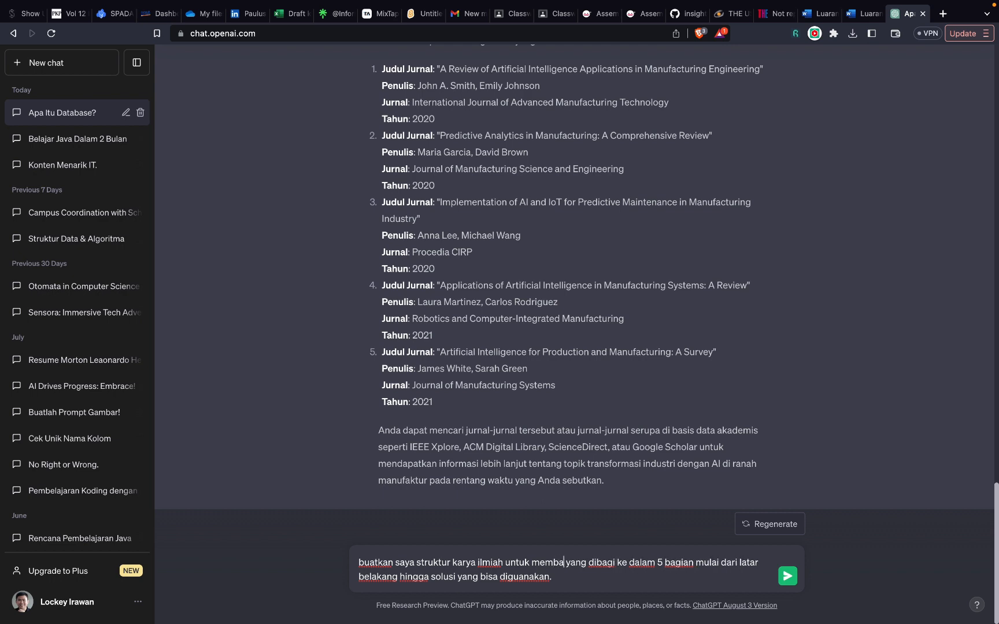
pyautogui.write('pik sebelum')
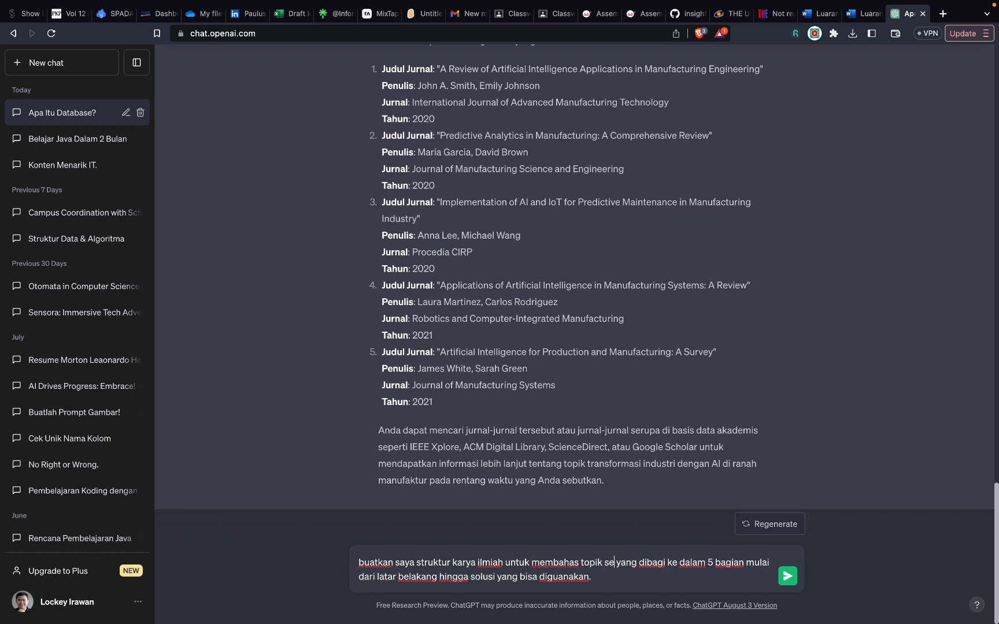
pyautogui.write('nya')
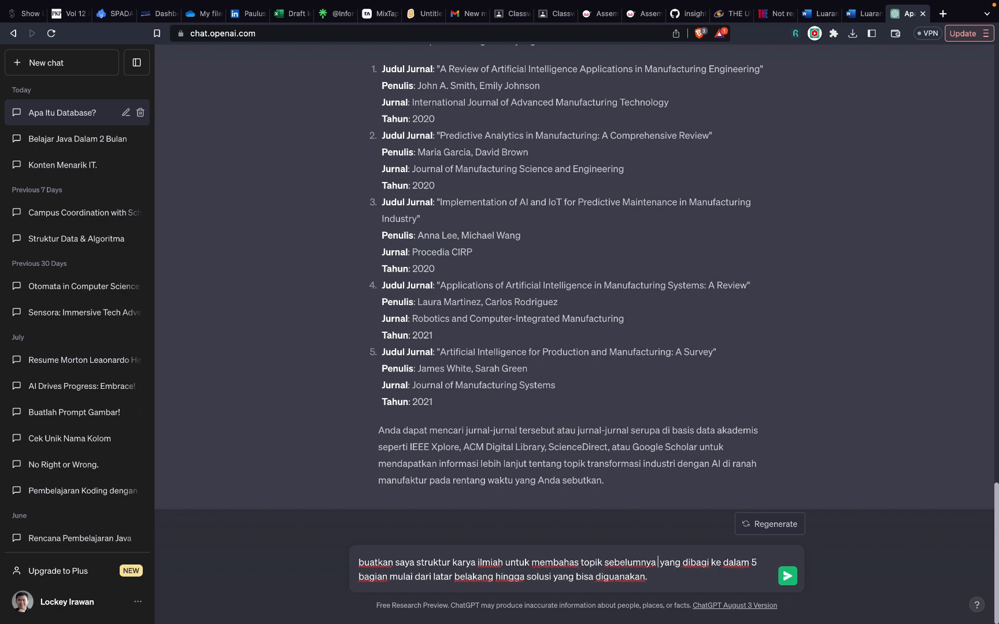
pyautogui.press('Return')
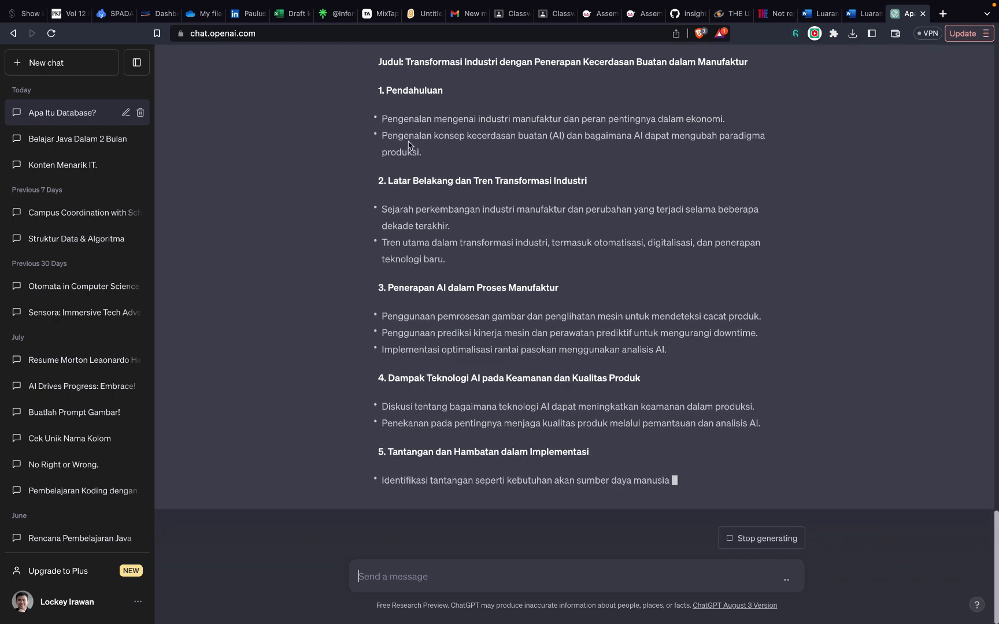
# Step: Review the generated paper structure from introduction to conclusion and compare its sections with the five requested in the prompt
pyautogui.scroll(2, 404, 142)
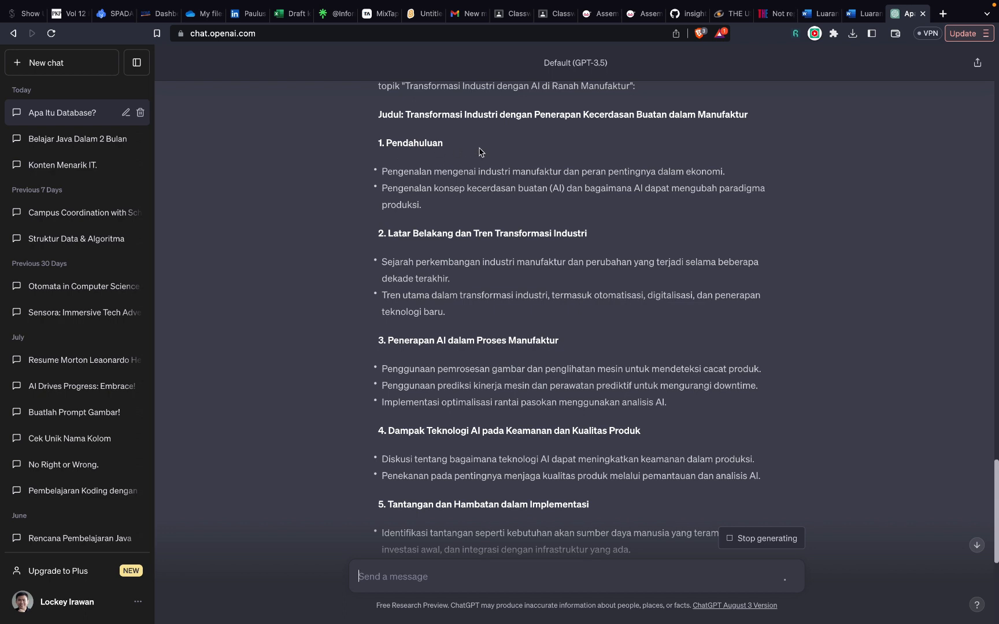
pyautogui.scroll(-3, 396, 267)
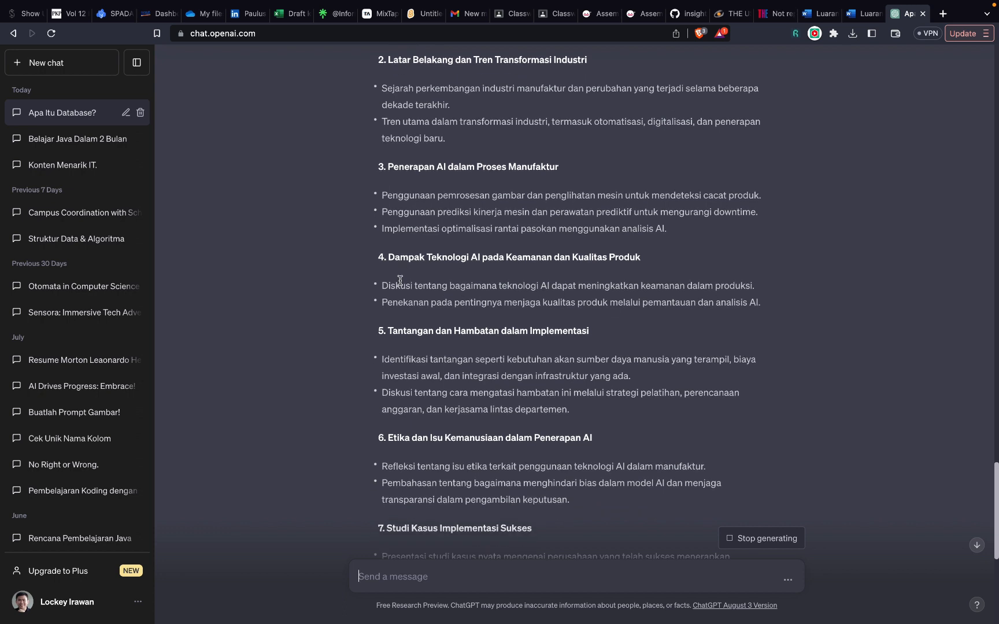
pyautogui.scroll(-8, 428, 332)
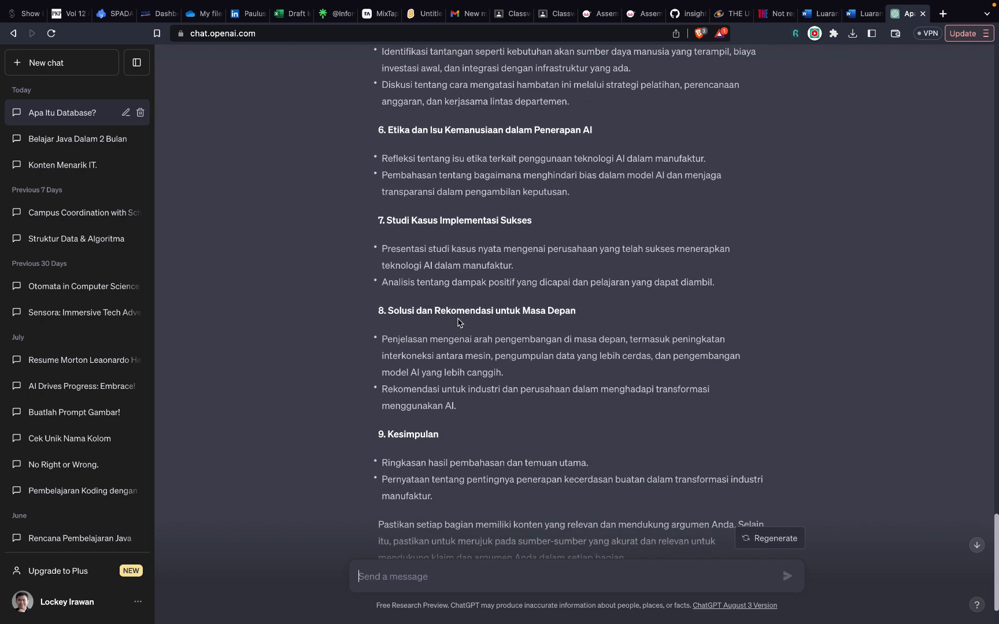
pyautogui.scroll(-2, 418, 336)
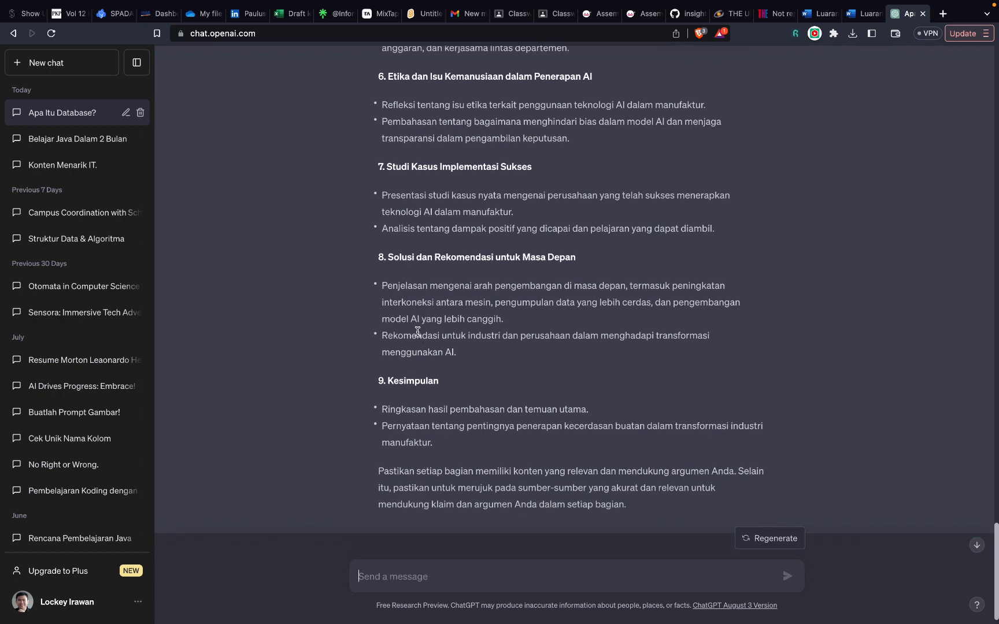
pyautogui.scroll(1, 438, 392)
pyautogui.scroll(15, 437, 392)
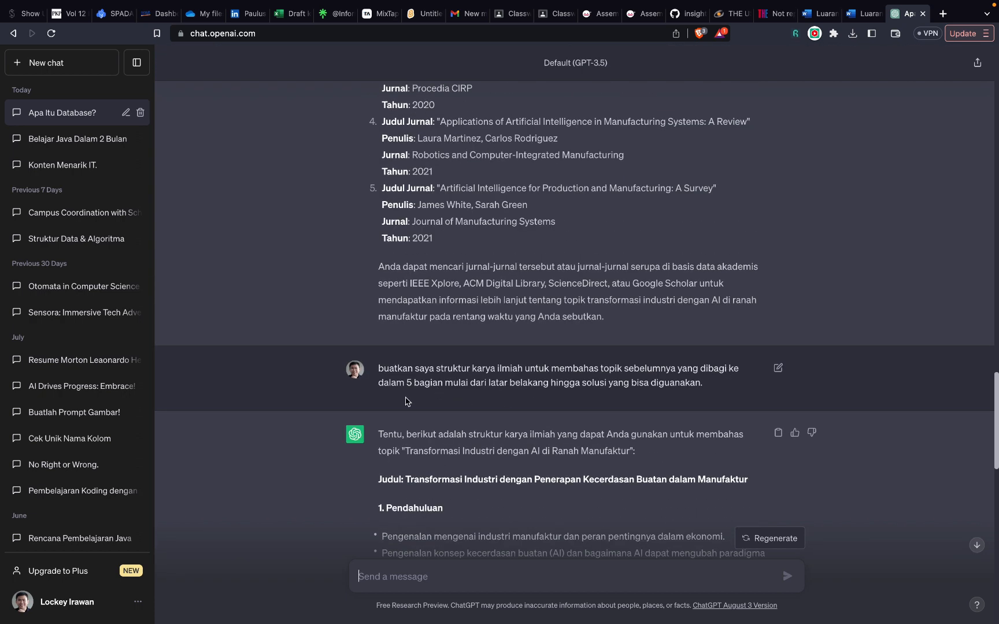
pyautogui.scroll(-1, 461, 385)
pyautogui.scroll(-5, 461, 385)
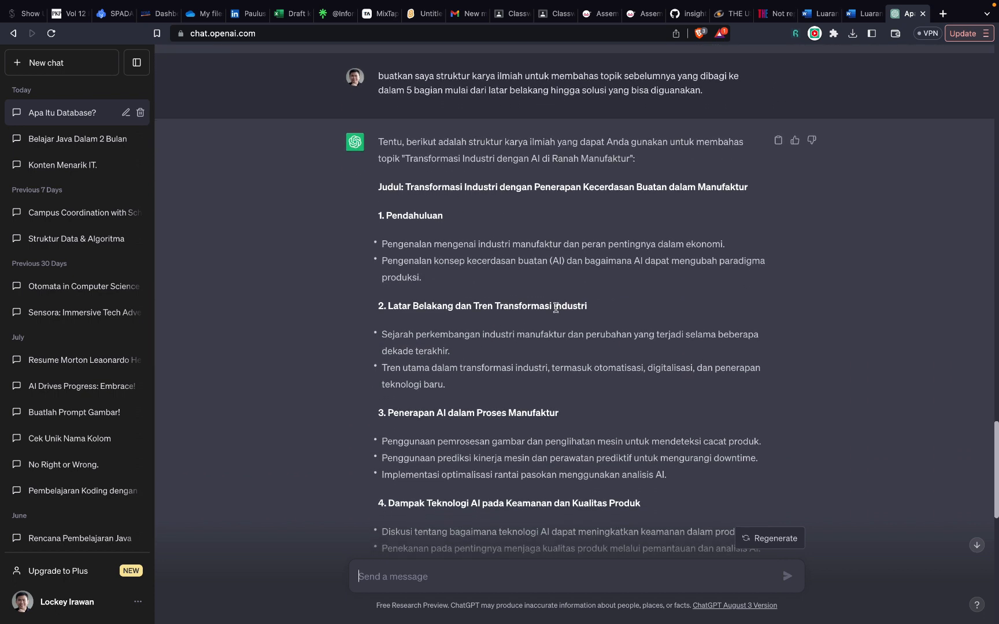
pyautogui.scroll(-12, 555, 308)
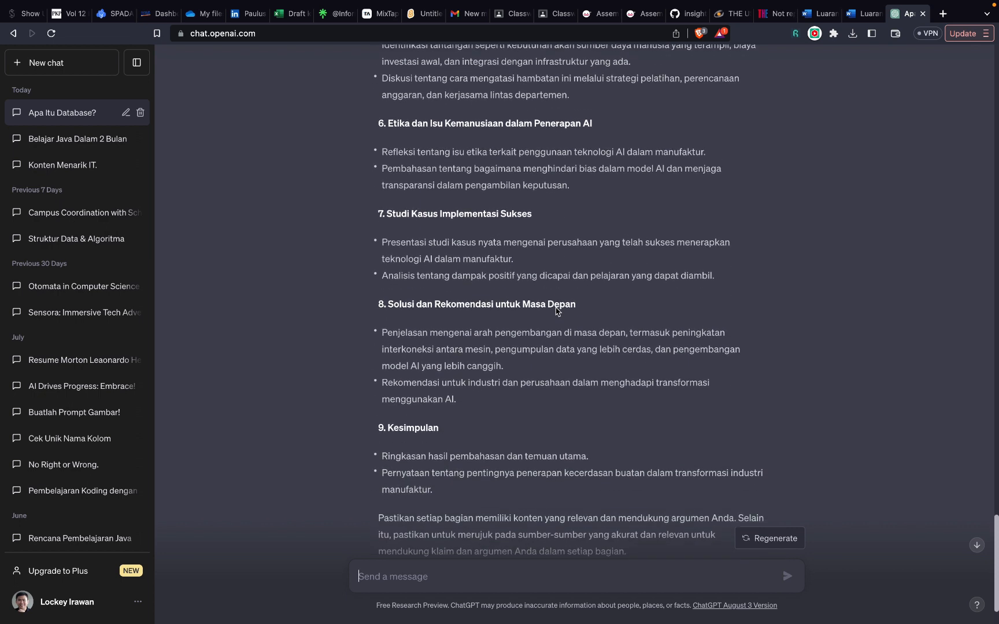
pyautogui.scroll(-1, 486, 452)
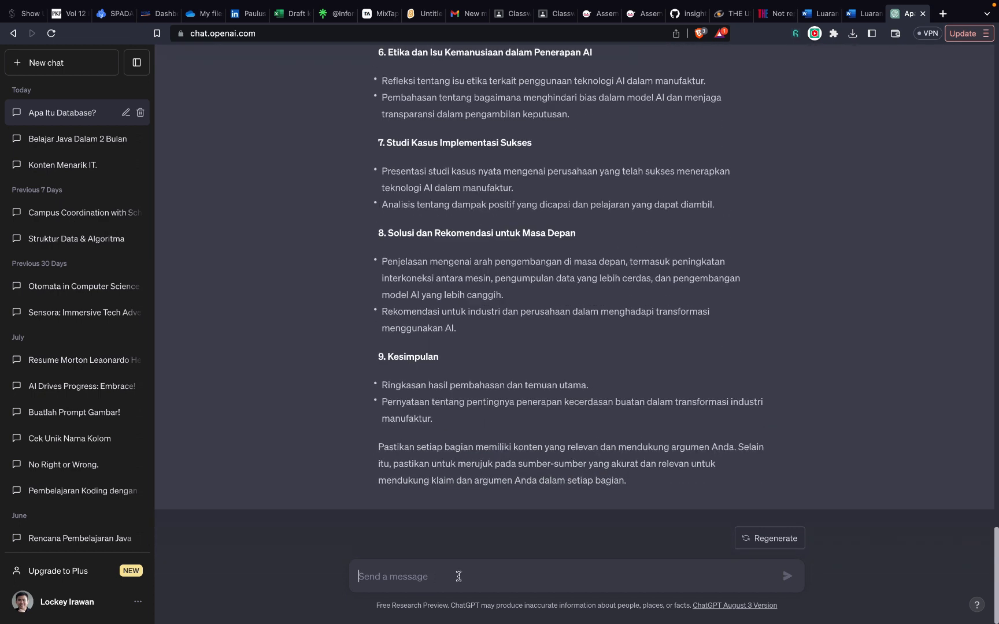
# Step: Request a shorter structure by sending "tolong revisi menjadi 5 bagian saja"
pyautogui.write('tolong')
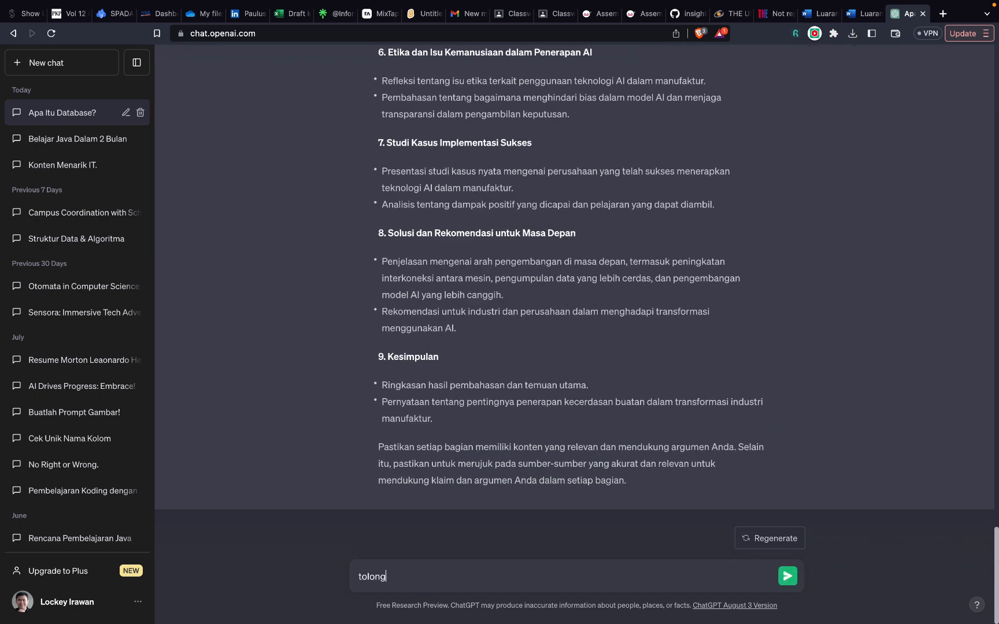
pyautogui.write(' revisi menjadi 5 bagian saja')
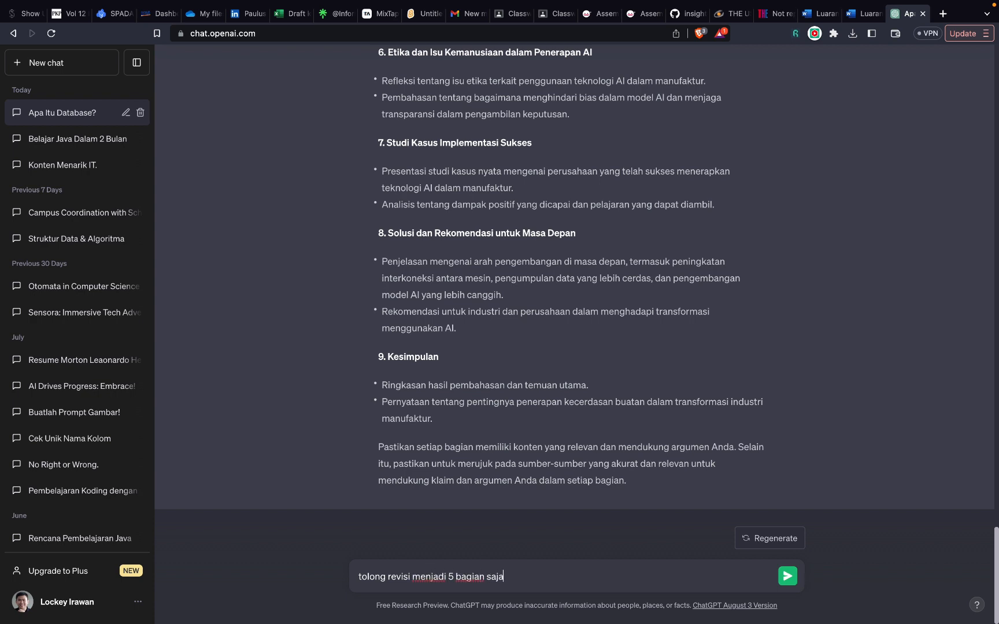
pyautogui.press('Return')
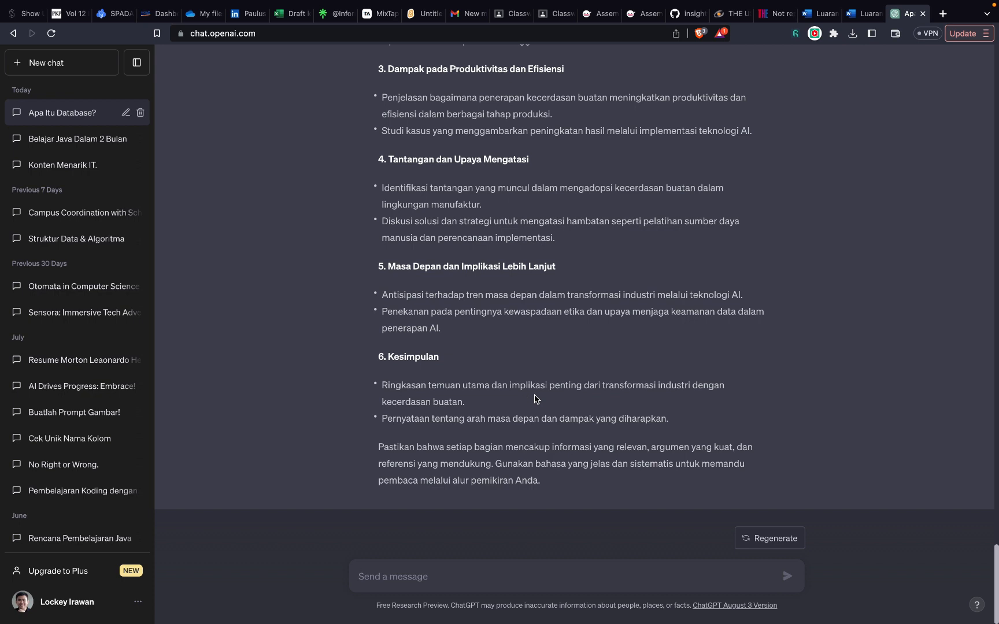
# Step: Check the sections of the revised paper structure and regenerate the answer
pyautogui.scroll(12, 534, 398)
pyautogui.scroll(-7, 535, 399)
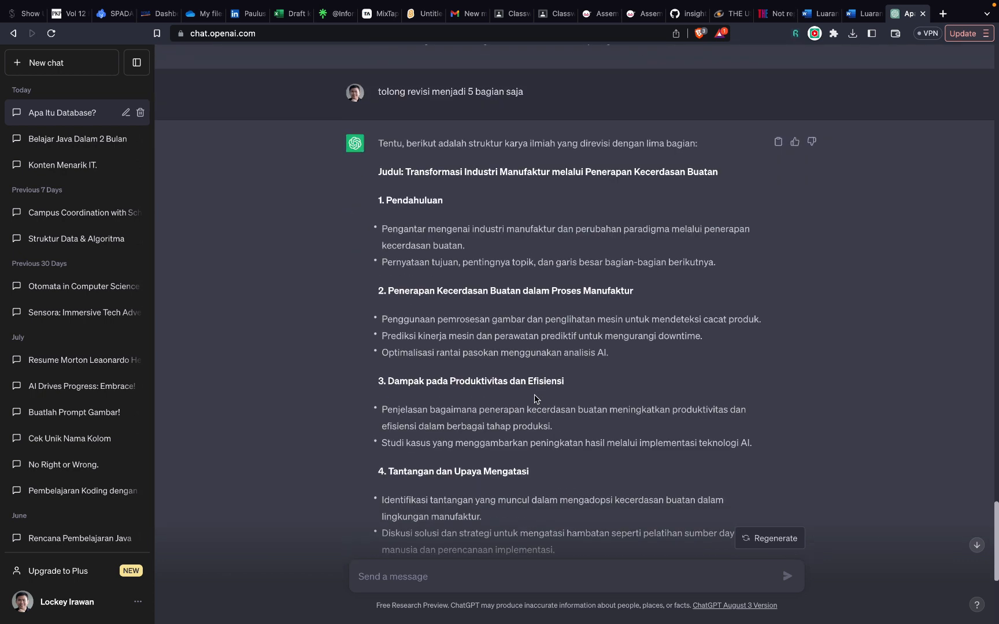
pyautogui.scroll(-6, 535, 399)
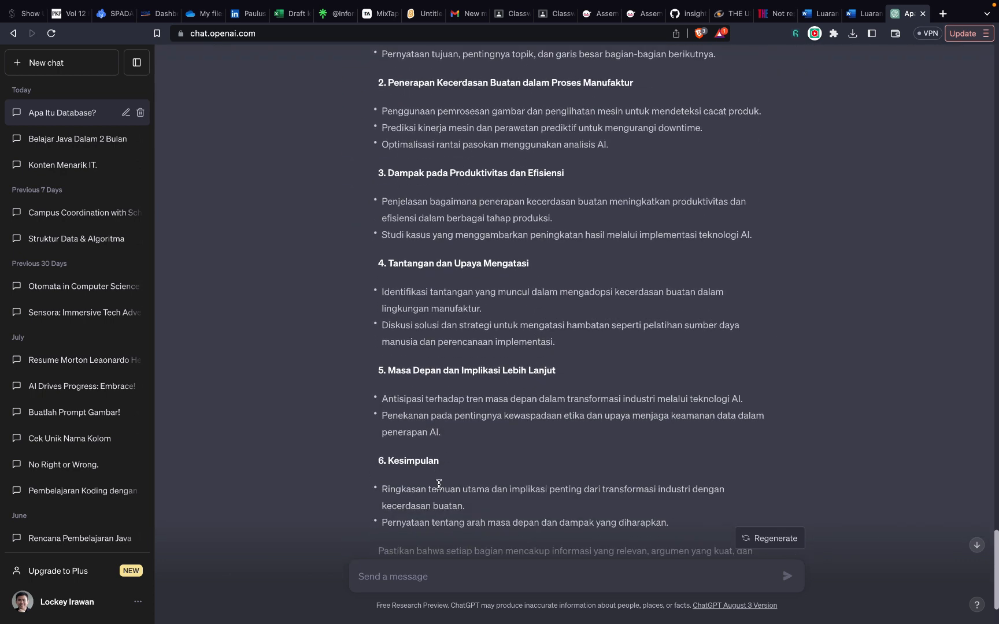
pyautogui.scroll(6, 439, 483)
pyautogui.scroll(-6, 578, 509)
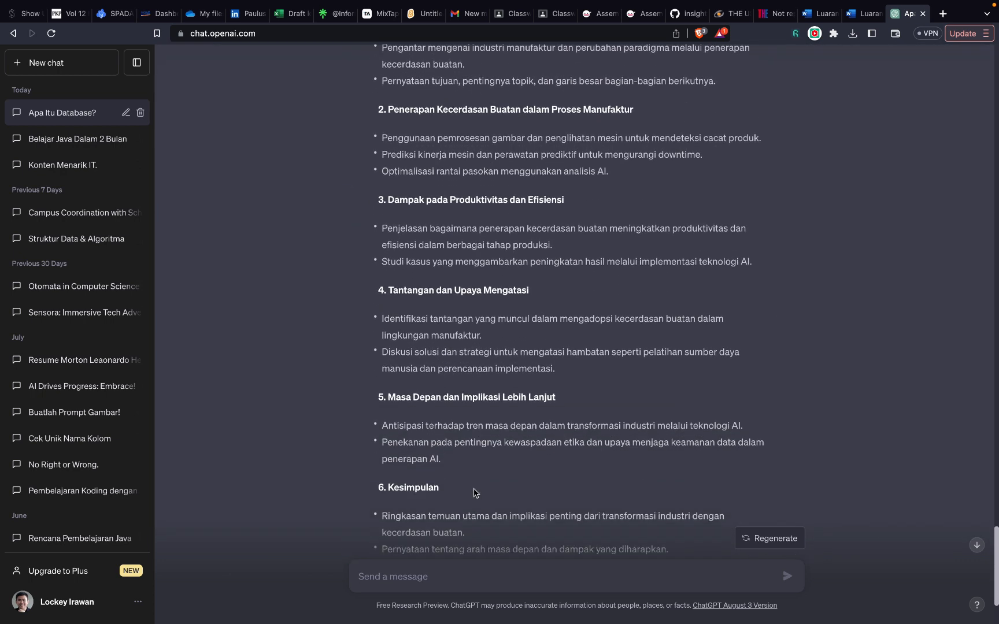
pyautogui.click(771, 544)
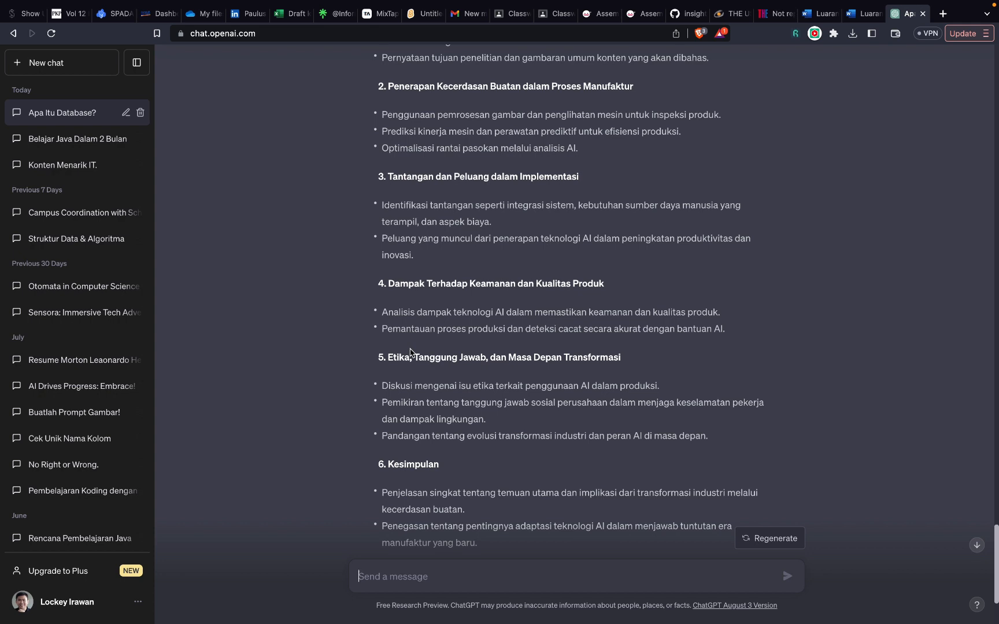
# Step: Review the regenerated paper structure from its introduction through its conclusion
pyautogui.scroll(3, 410, 351)
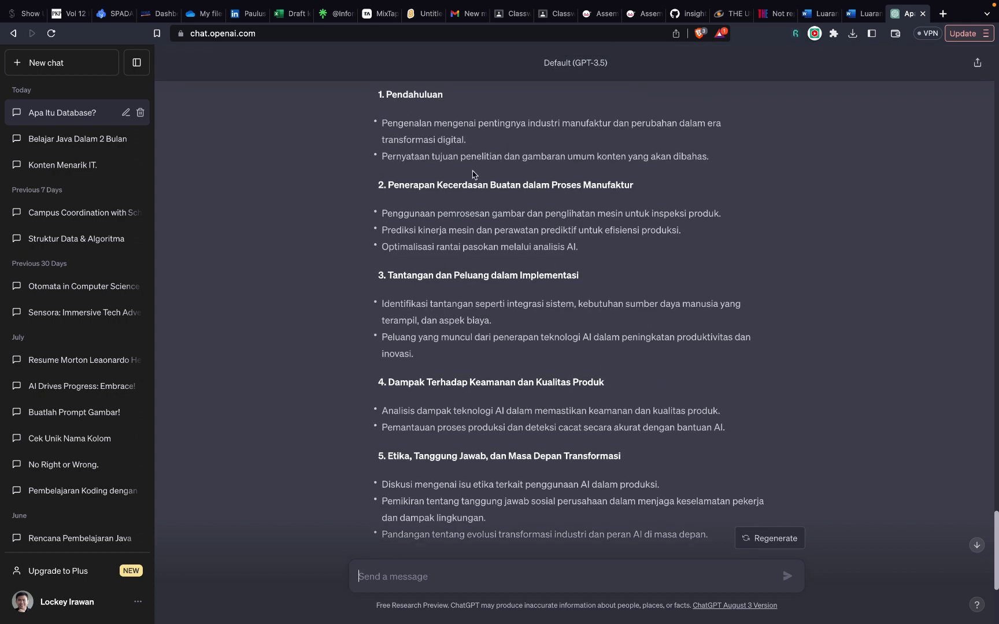
pyautogui.scroll(-1, 492, 359)
pyautogui.scroll(-3, 492, 359)
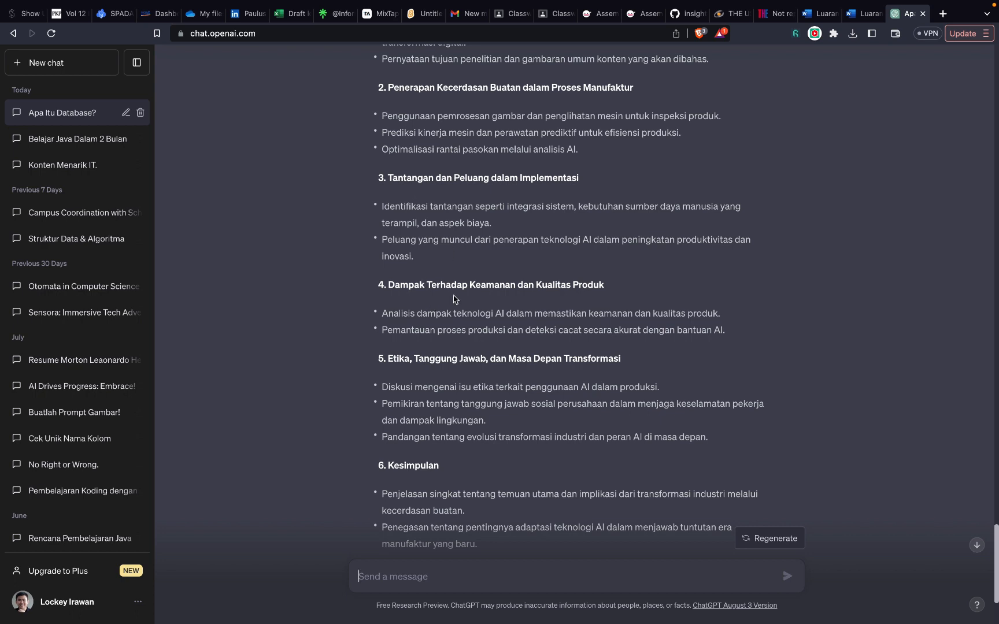
pyautogui.scroll(2, 454, 298)
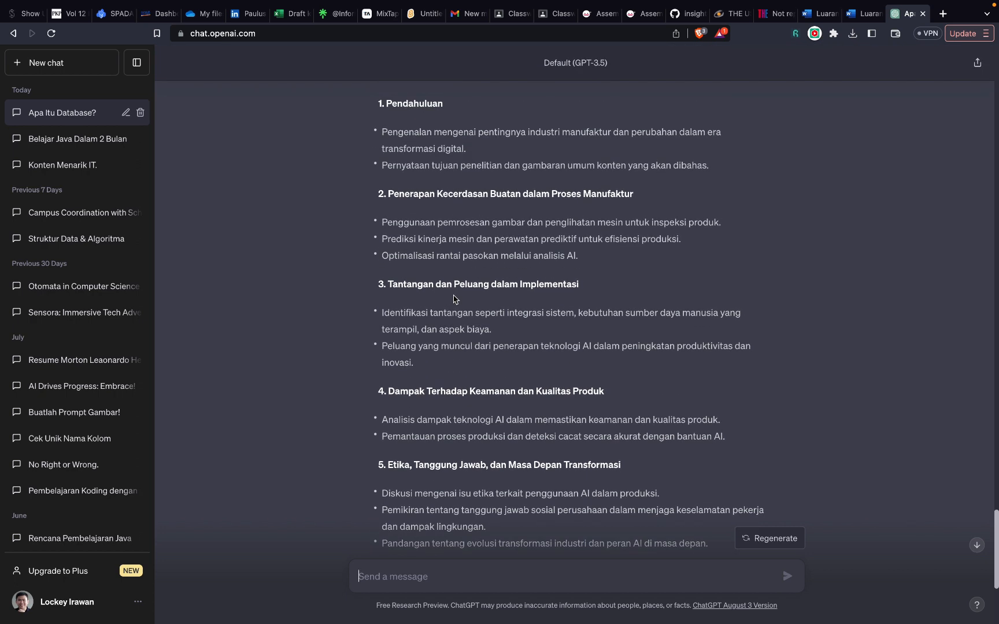
pyautogui.scroll(1, 453, 299)
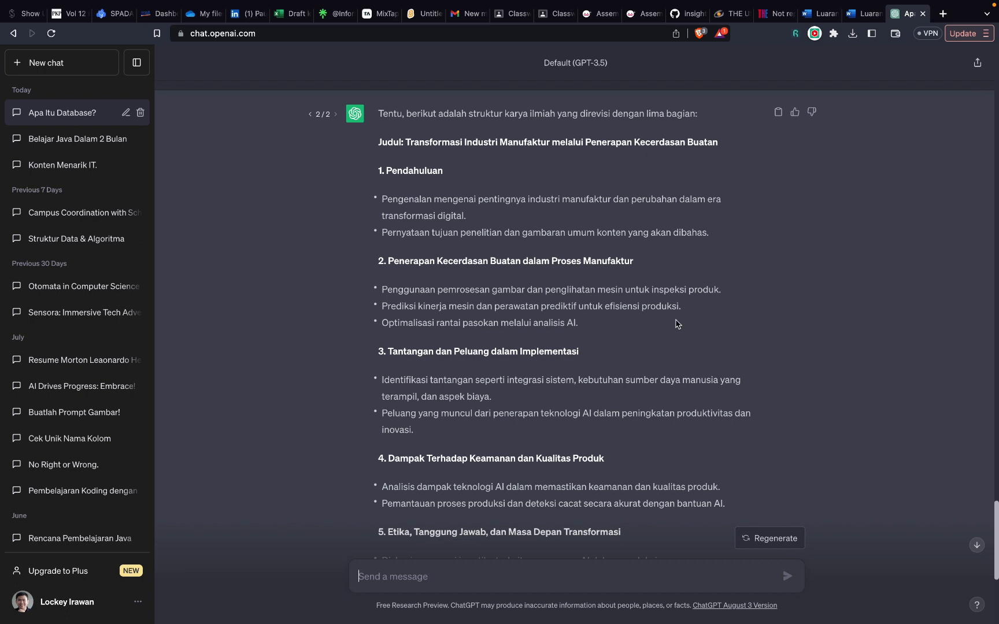
pyautogui.scroll(-4, 676, 324)
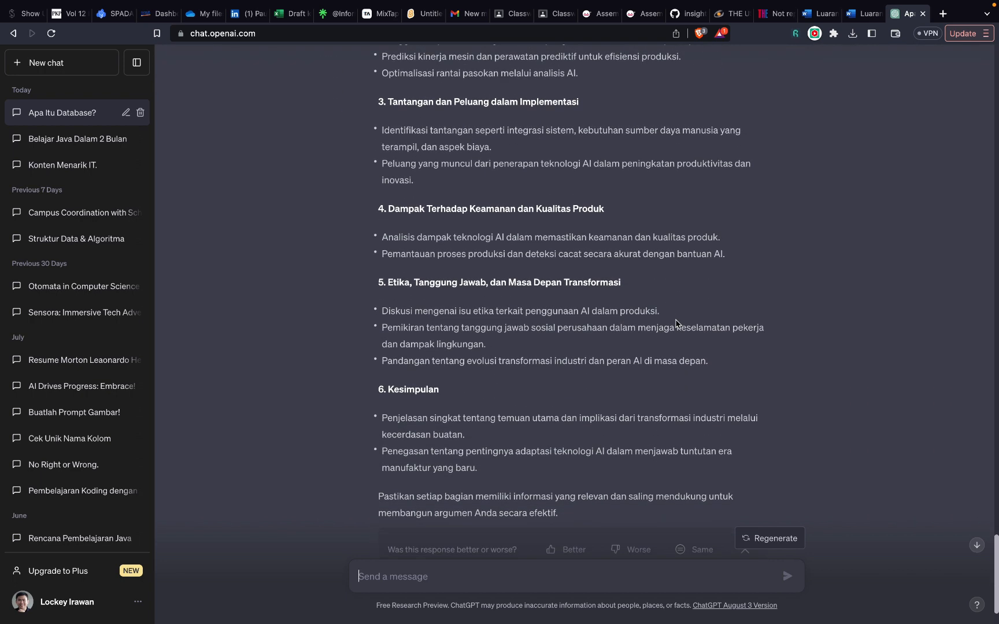